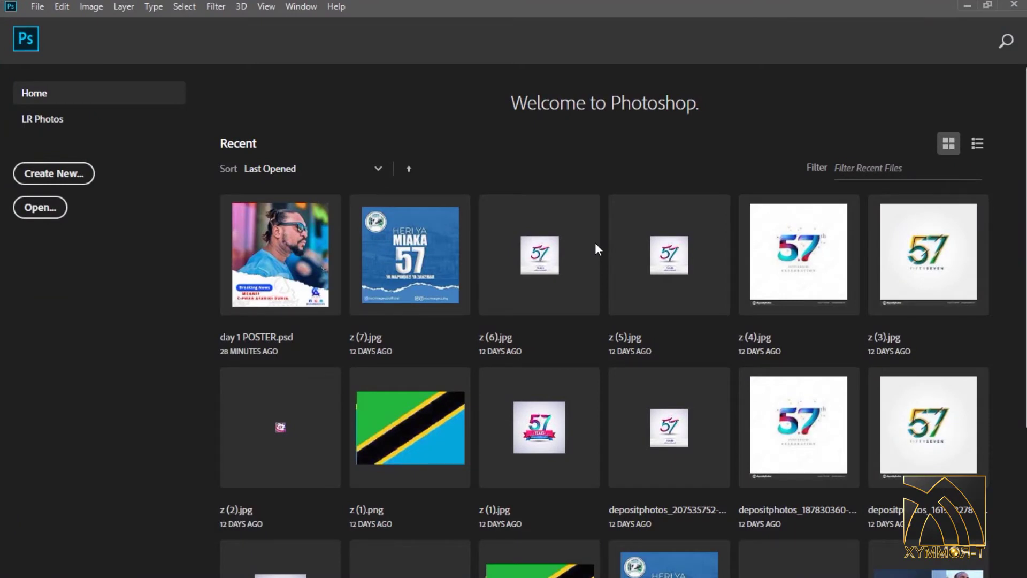
key("ctrl+n")
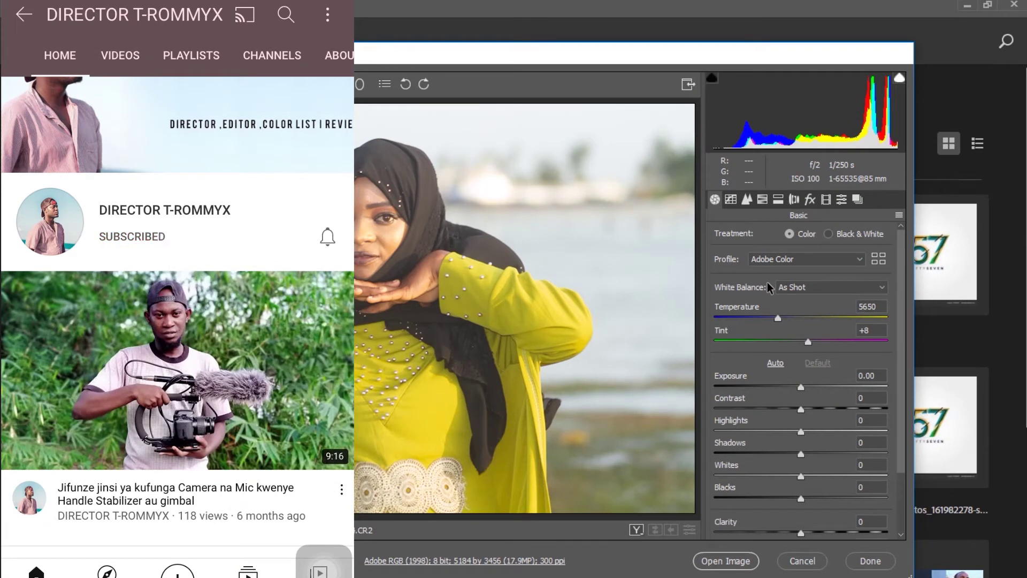
Set the raw photo's temperature to 4400, contrast to +61 and highlights to -100.
left_click_drag(777, 318, 756, 320)
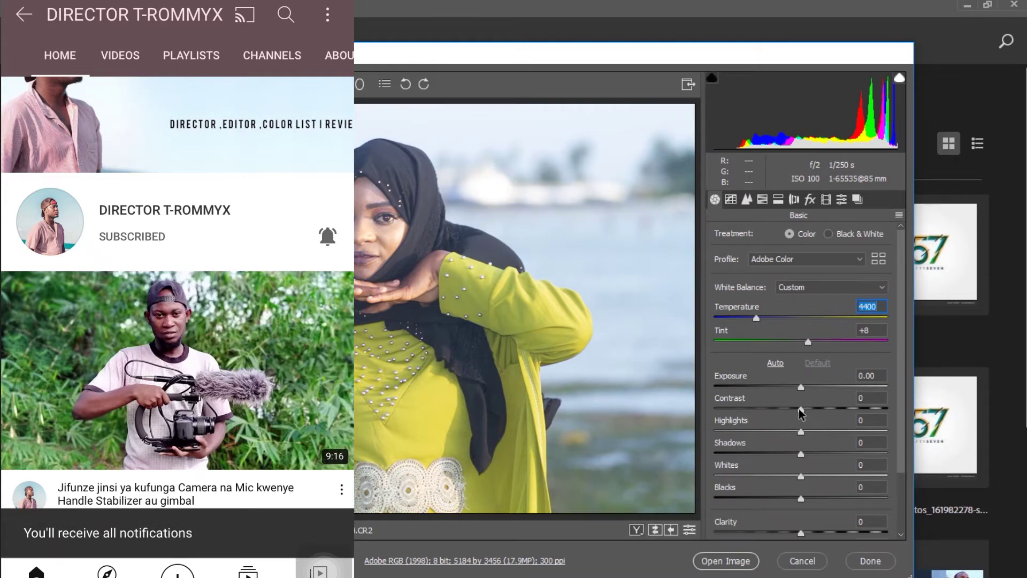
left_click_drag(801, 413, 853, 409)
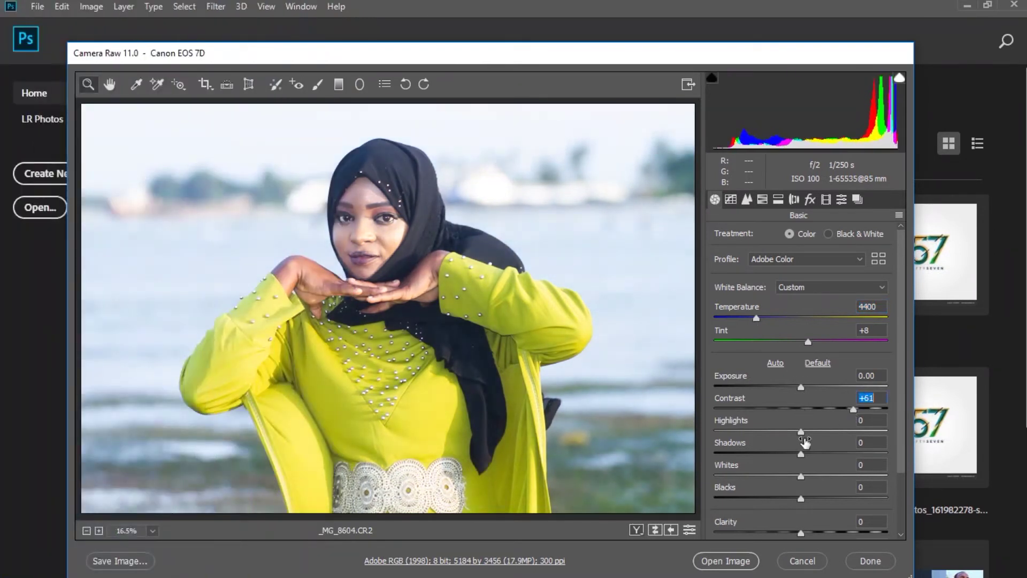
left_click_drag(801, 431, 642, 427)
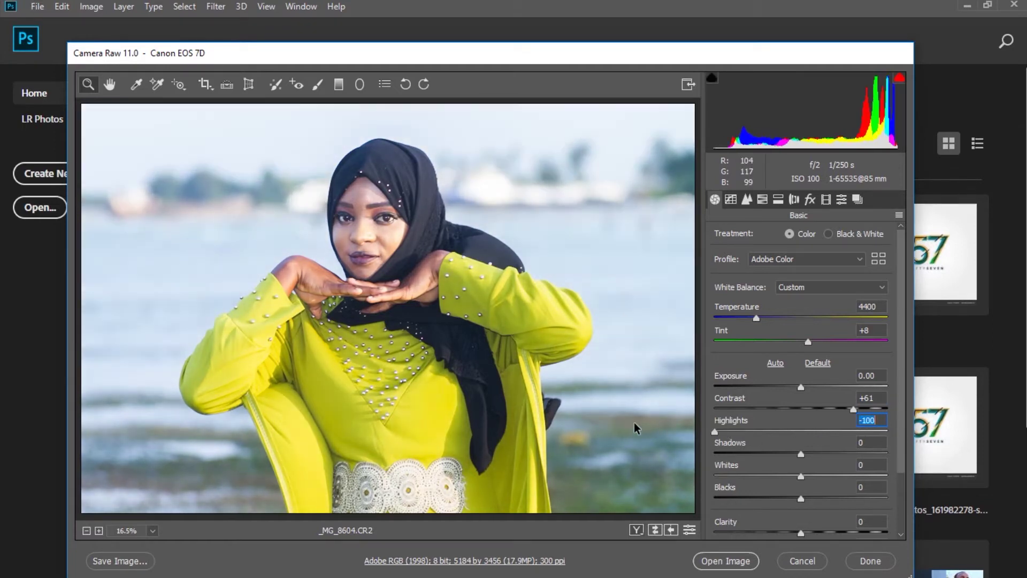
Lower the photo's shadows to -14 and whites to -51.
left_click_drag(801, 454, 724, 477)
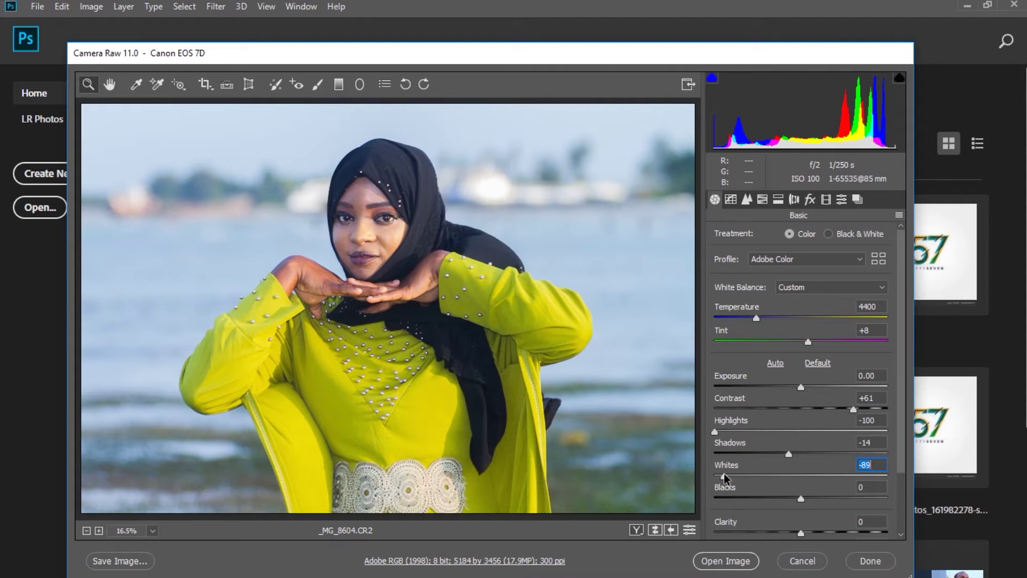
left_click_drag(724, 474, 748, 458)
double_click(785, 477)
left_click_drag(800, 477, 757, 481)
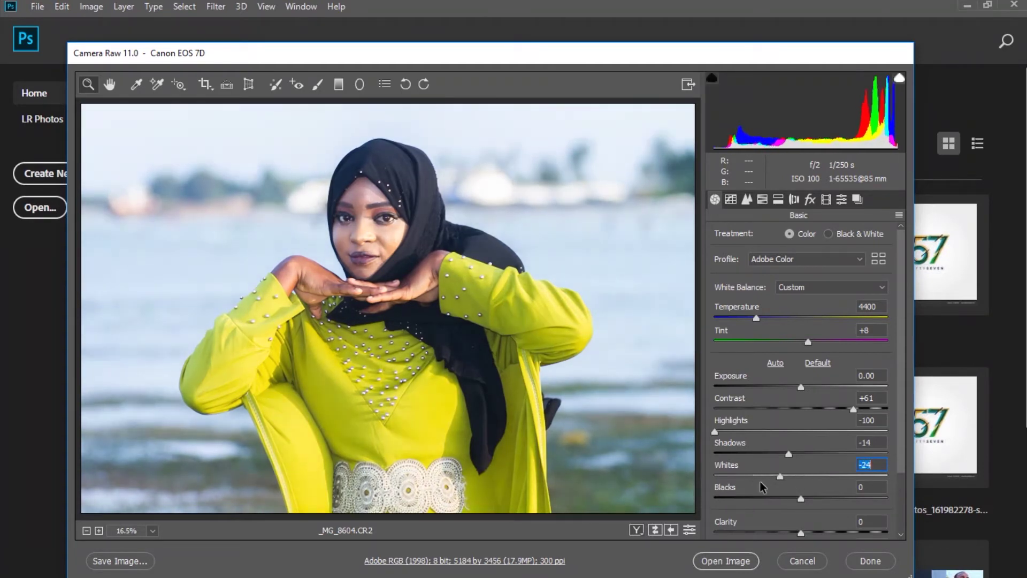
Set the photo's clarity to +16 and dehaze to +13, after trying a clarity of +74.
left_click_drag(900, 418, 915, 488)
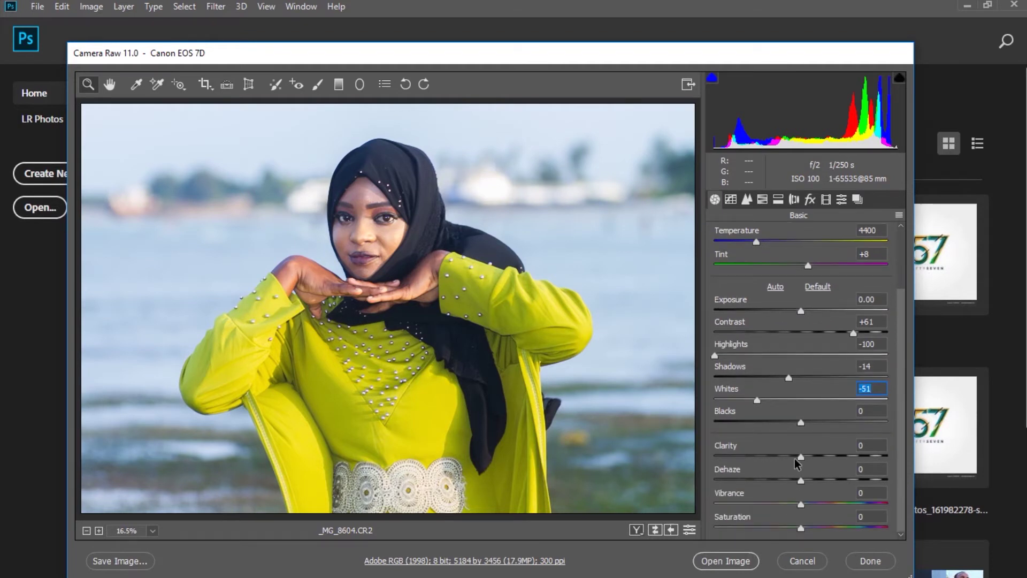
left_click_drag(801, 459, 865, 459)
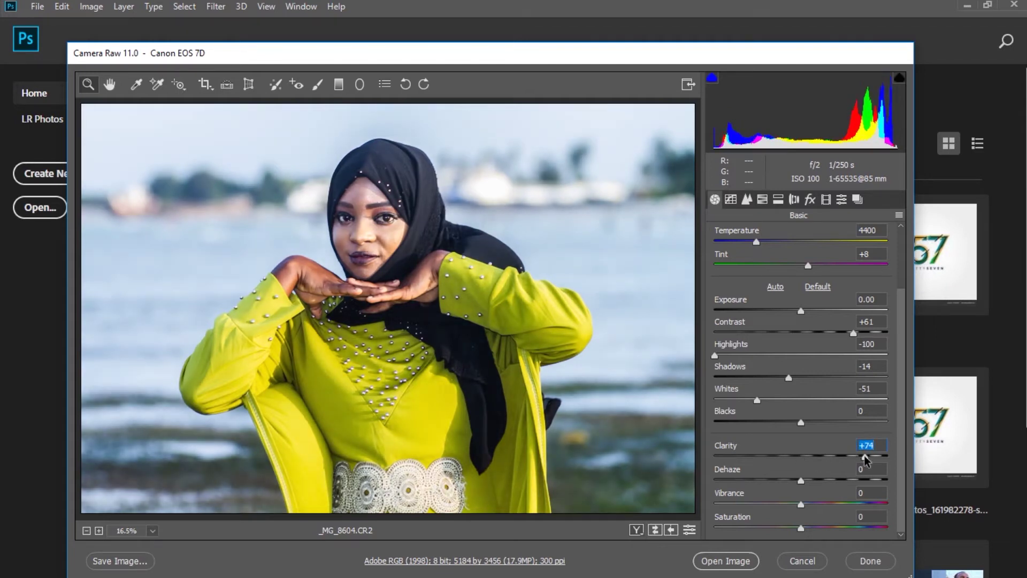
double_click(865, 456)
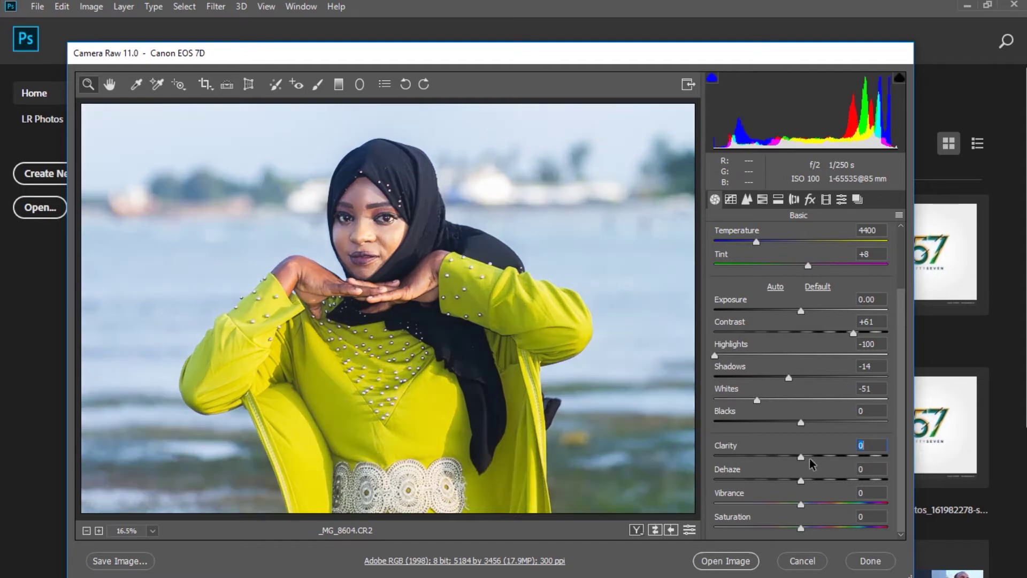
left_click_drag(802, 457, 811, 483)
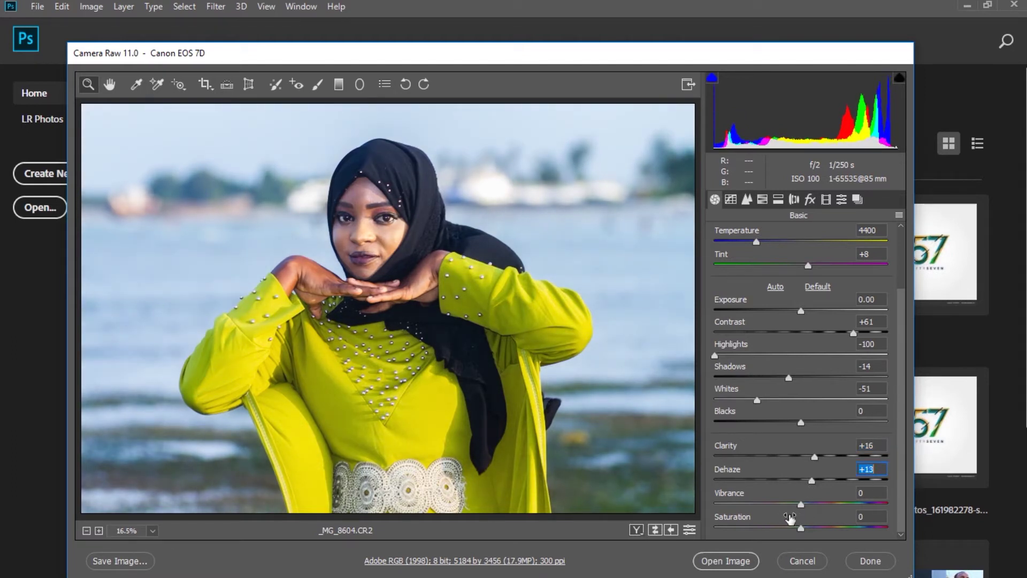
Try a vibrance of +23, reset it to 0, and open the adjusted raw photo as a Photoshop document.
mouse_move(801, 506)
left_mouse_down()
mouse_move(821, 506)
mouse_move(779, 506)
mouse_move(821, 506)
left_mouse_up()
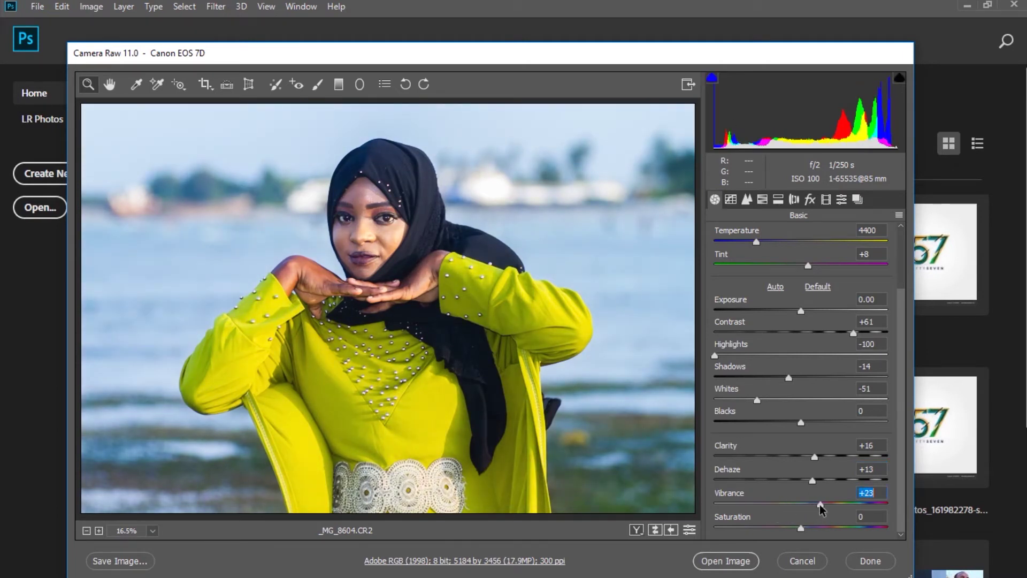
double_click(820, 504)
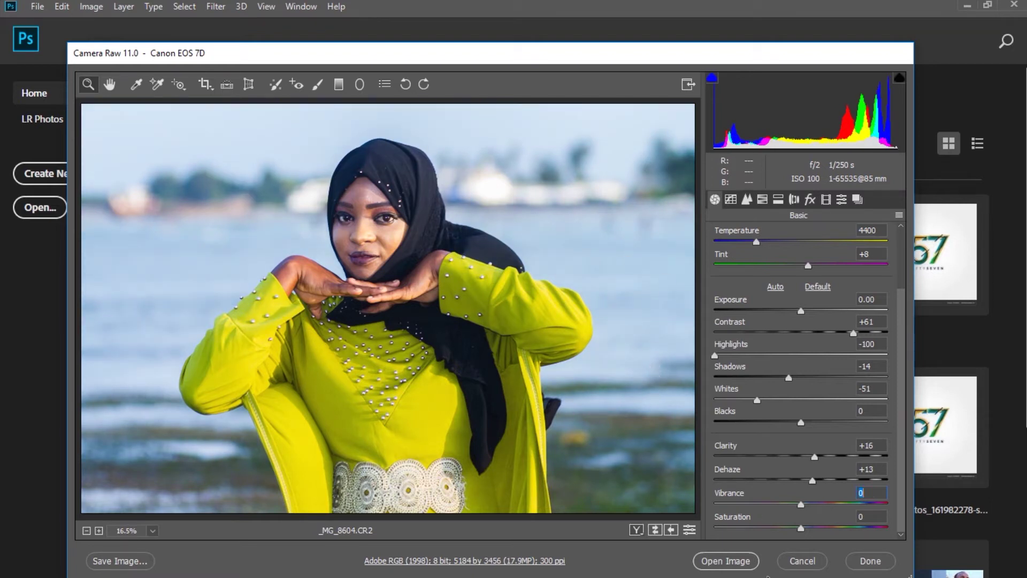
left_click(730, 562)
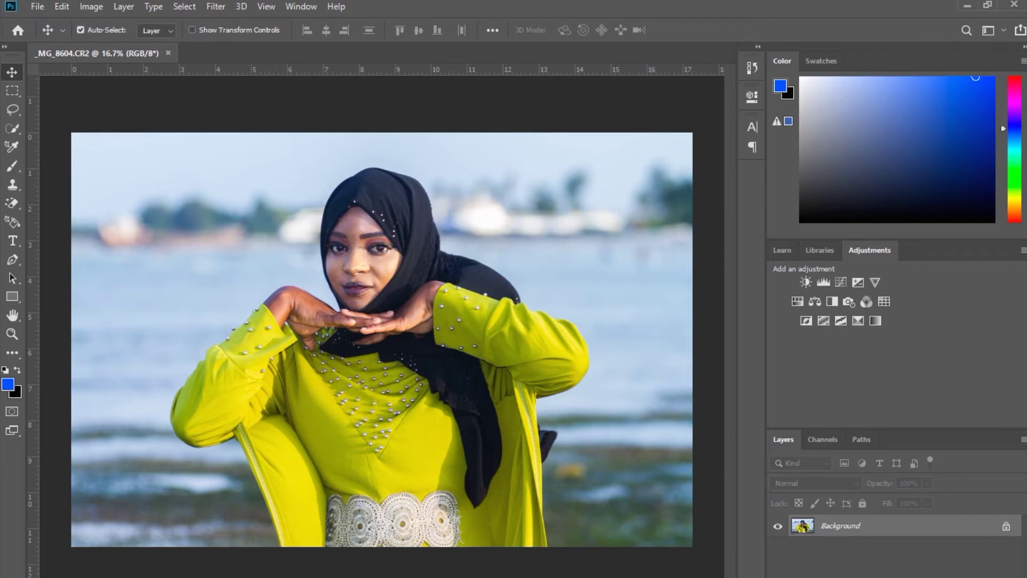
Preview the original _MG_8604 photo from New folder and open it again through Camera Raw.
mouse_move(444, 577)
left_click(663, 548)
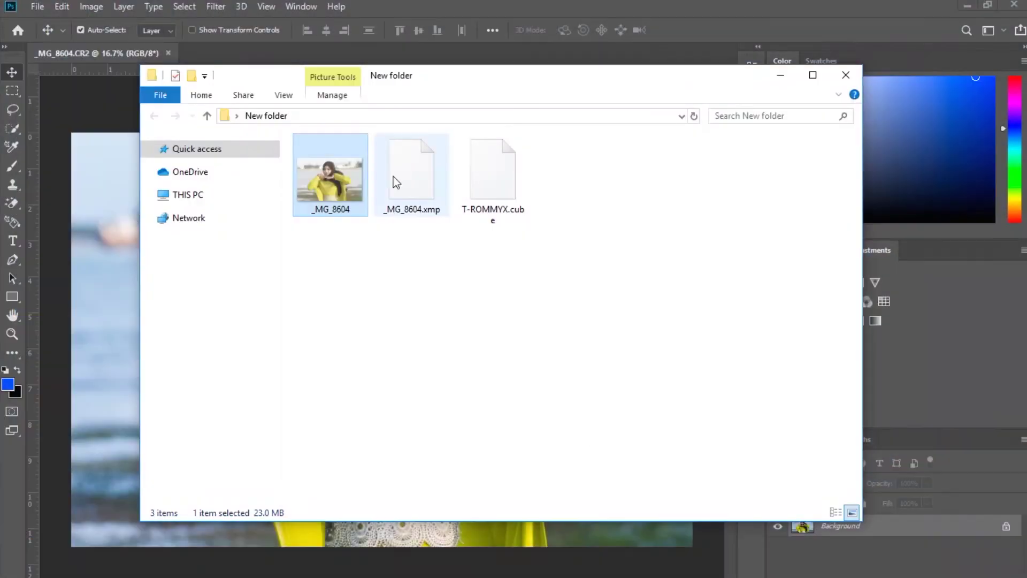
double_click(328, 172)
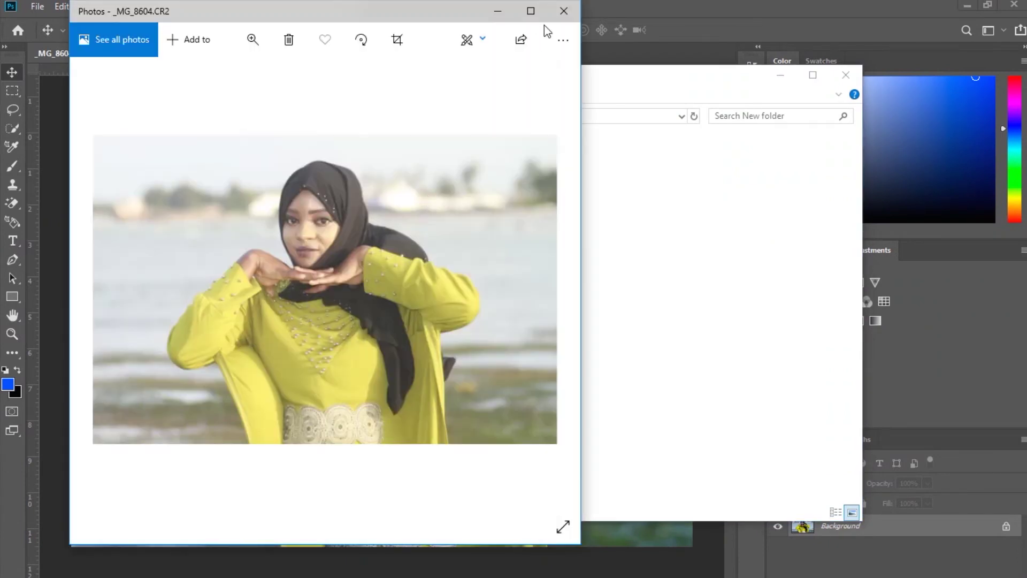
left_click(556, 18)
left_click_drag(471, 79, 571, 122)
left_click_drag(423, 214, 211, 47)
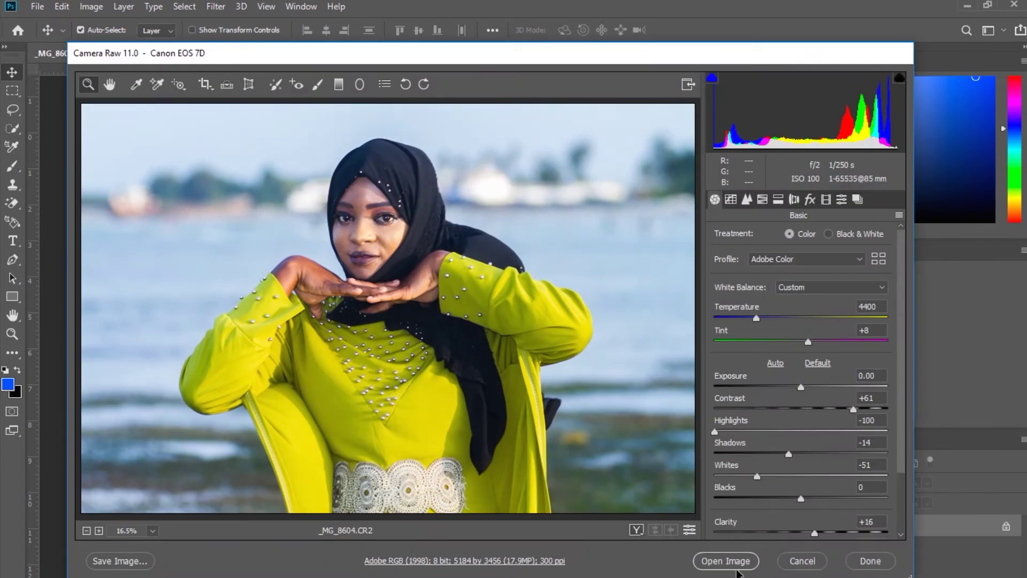
left_click(733, 567)
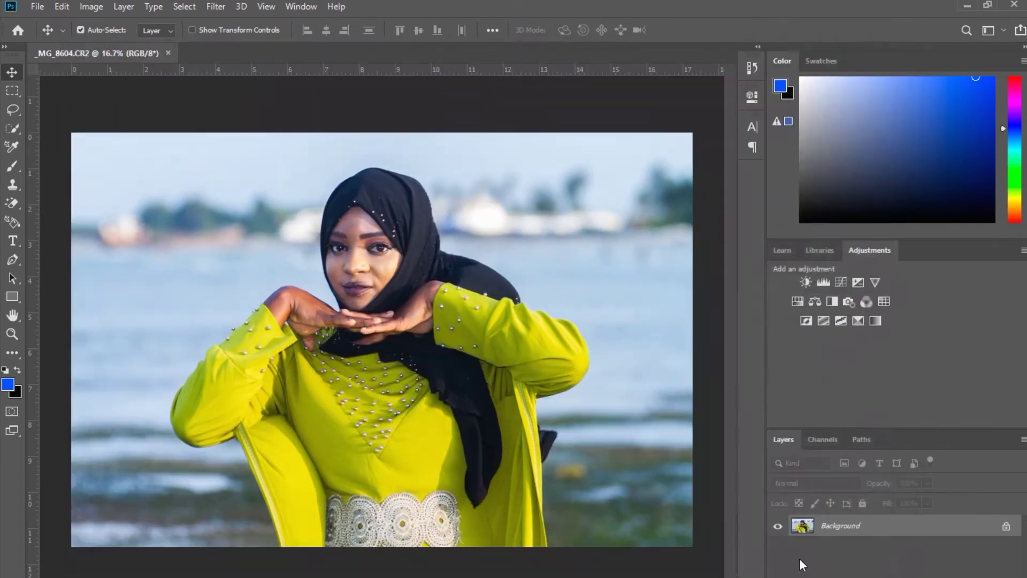
Open _MG_8604.JPG from the photo shoot folder in Photoshop and compare it with the adjusted CR2 document.
mouse_move(399, 577)
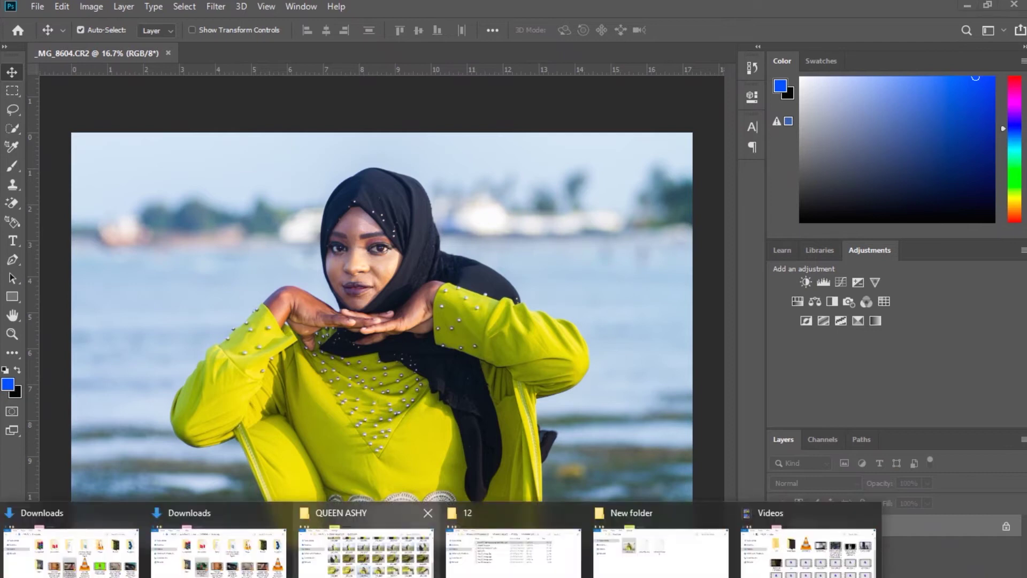
left_click(420, 546)
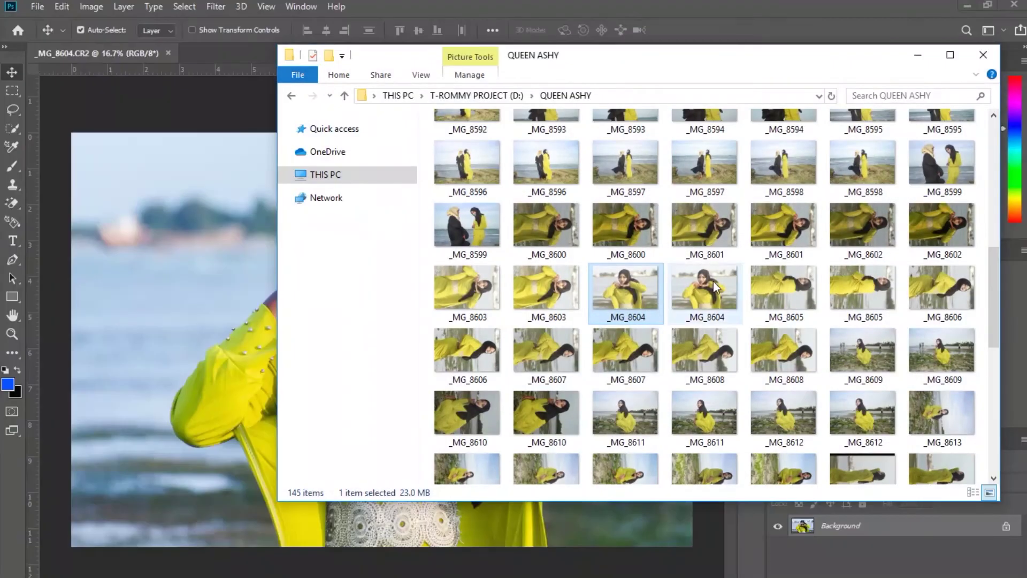
left_click(710, 283)
left_click_drag(671, 63, 674, 134)
left_click_drag(695, 374, 198, 50)
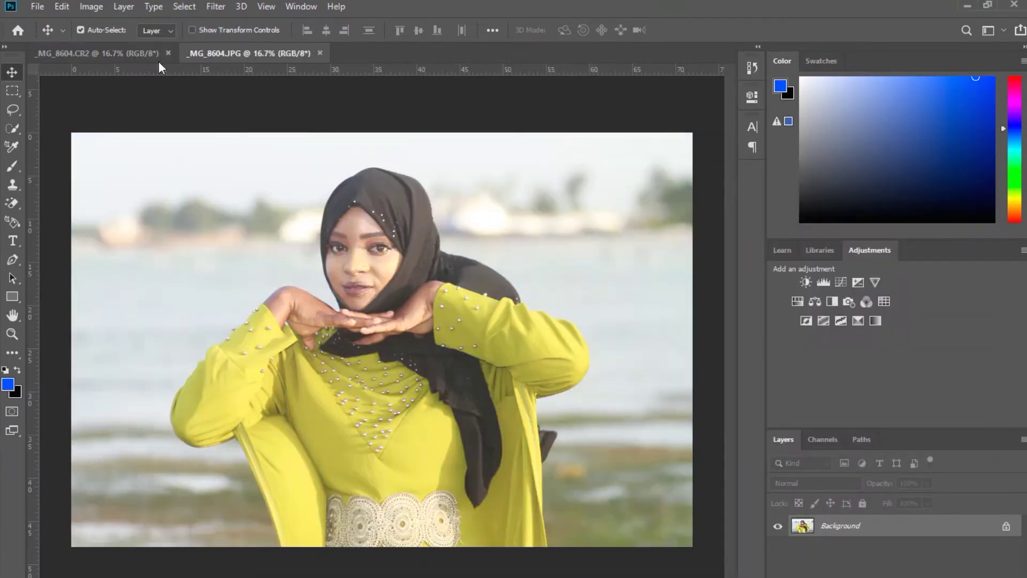
left_click(115, 53)
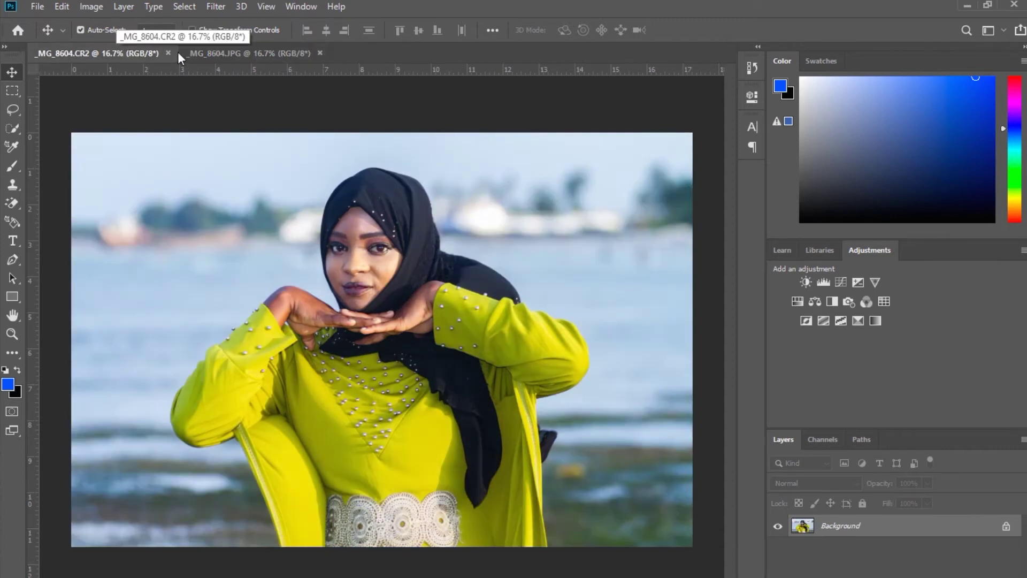
left_click(208, 49)
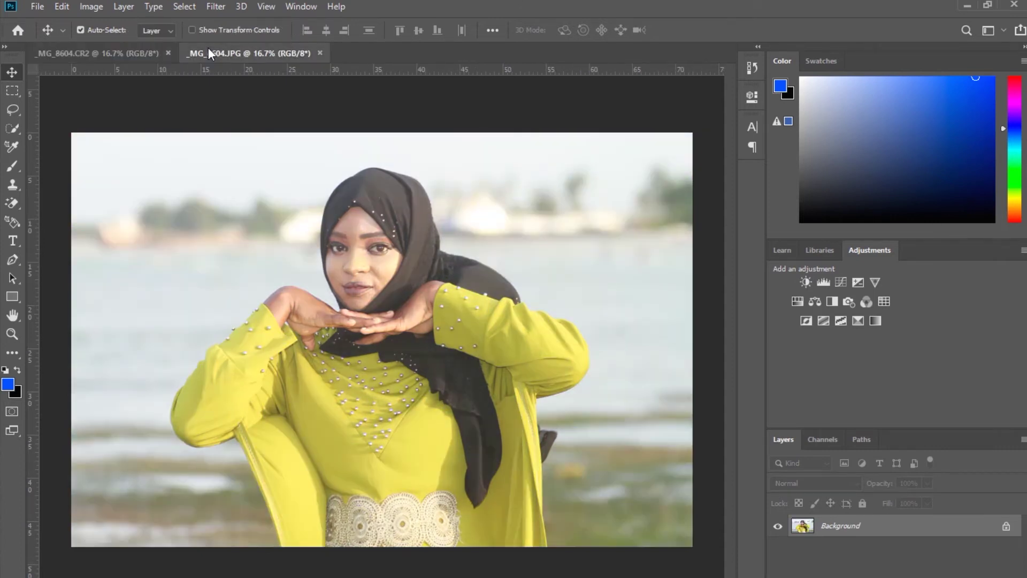
left_click(116, 57)
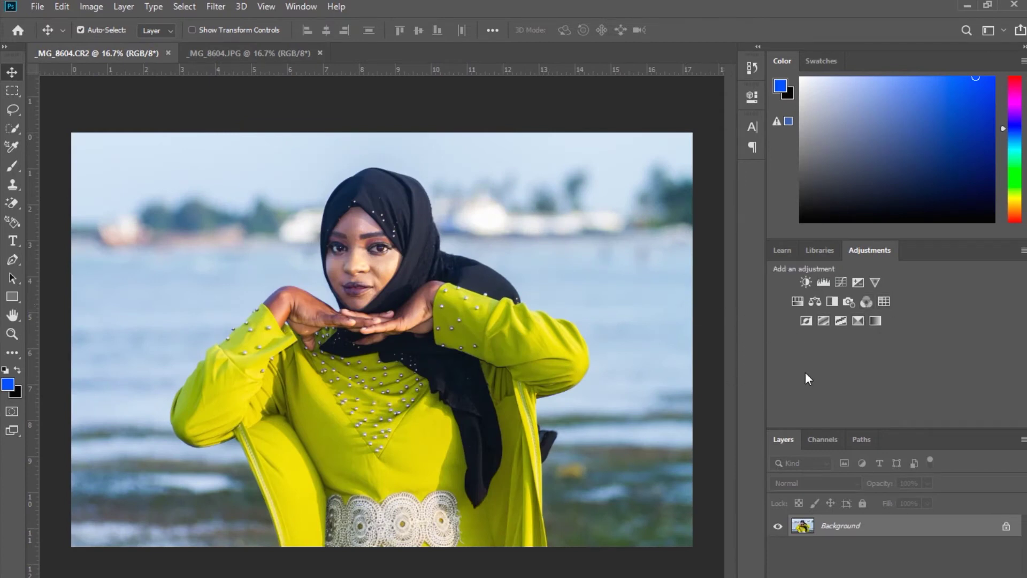
Unlock the Background layer of the CR2 document and add a Color Lookup adjustment layer above it.
left_click(786, 252)
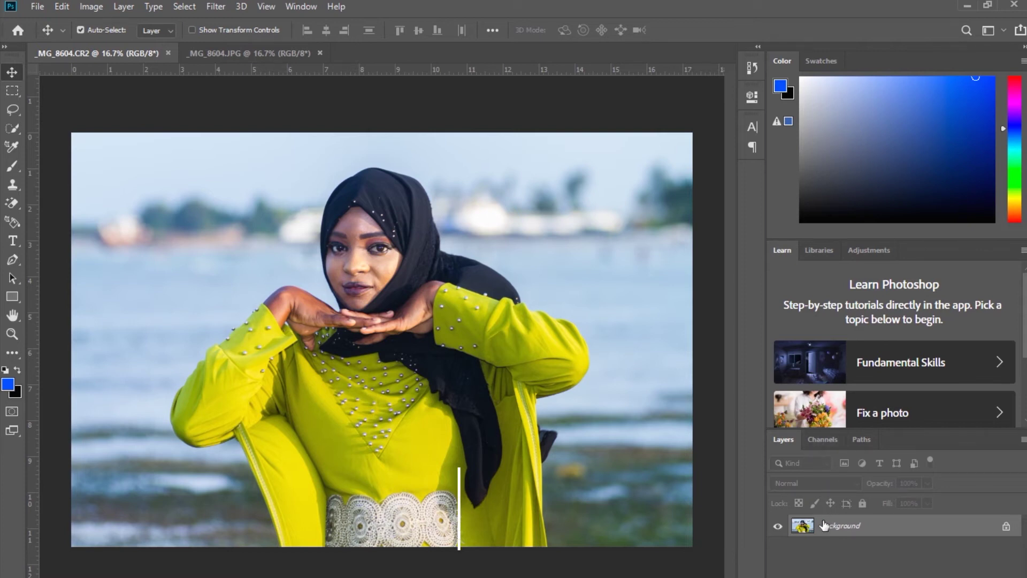
left_click(1005, 526)
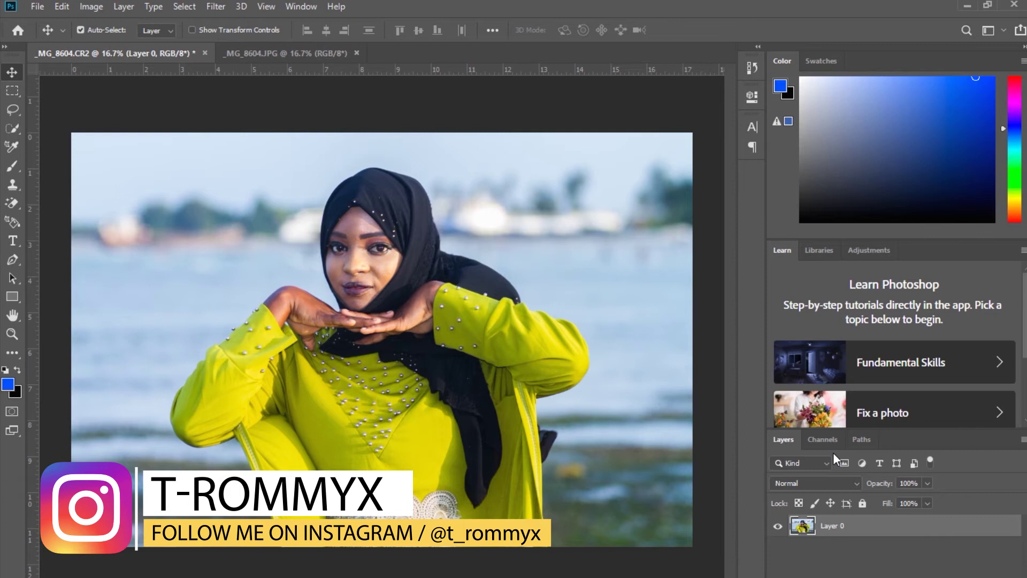
left_click(827, 249)
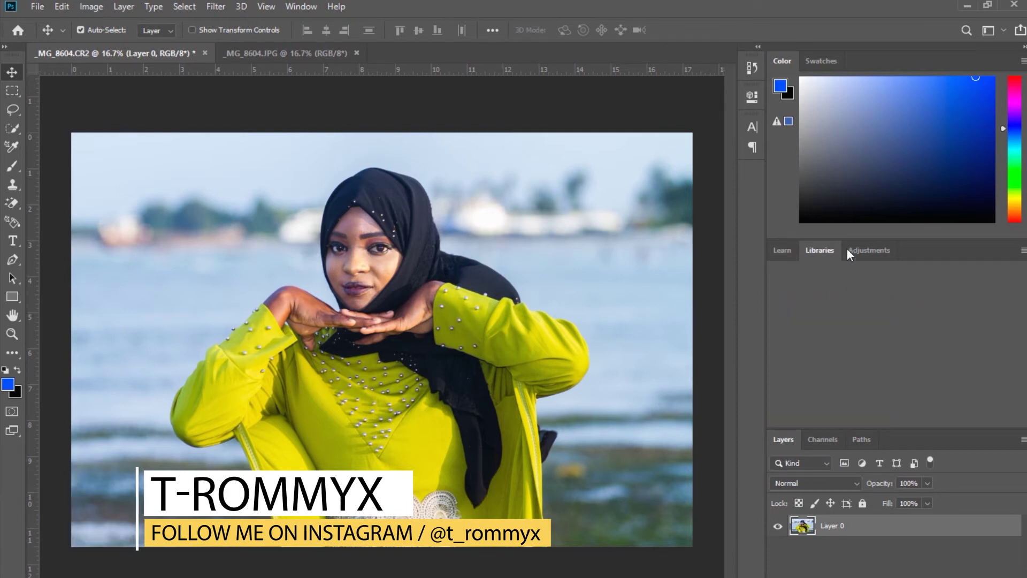
left_click(861, 250)
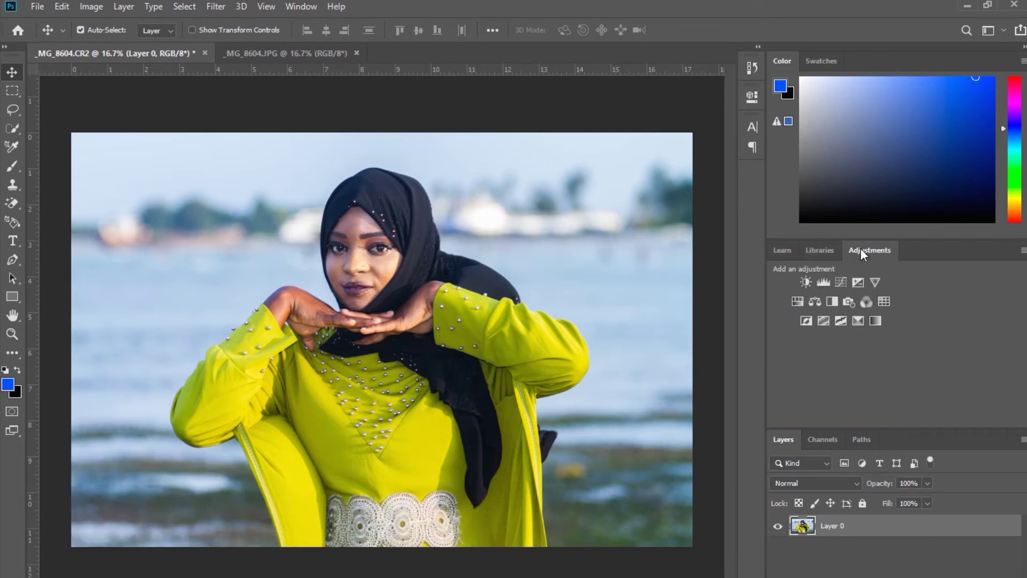
left_click(883, 301)
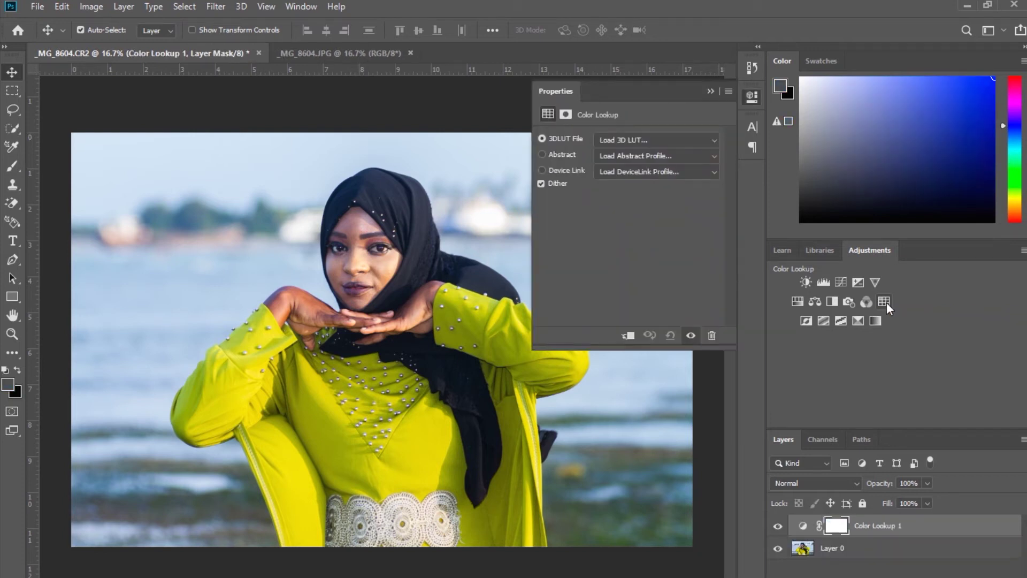
Load the 3D LUT file T-ROMMYX.cube from New folder on the Desktop into the Color Lookup adjustment.
left_click(630, 139)
left_click(632, 155)
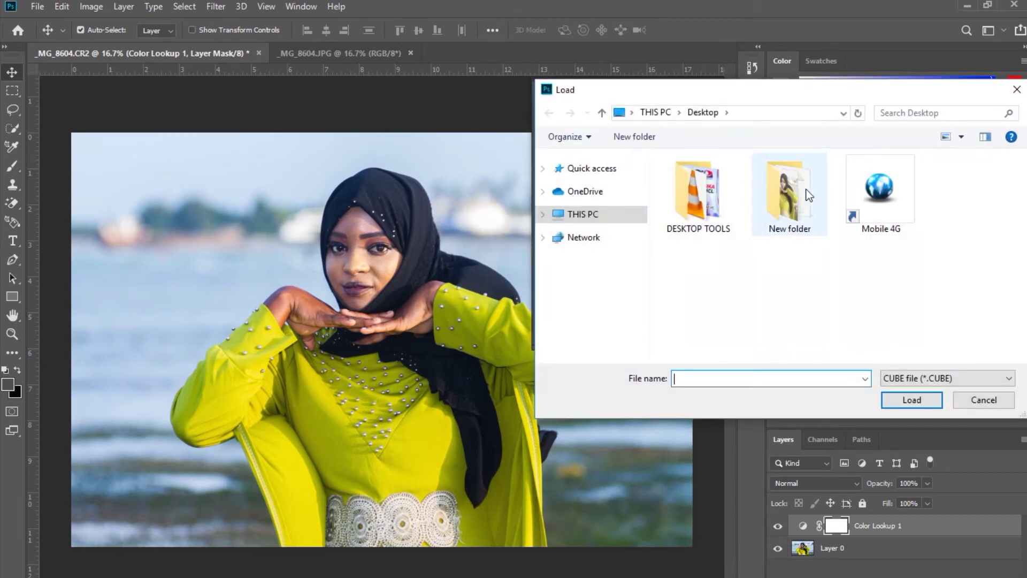
double_click(784, 189)
left_click(705, 198)
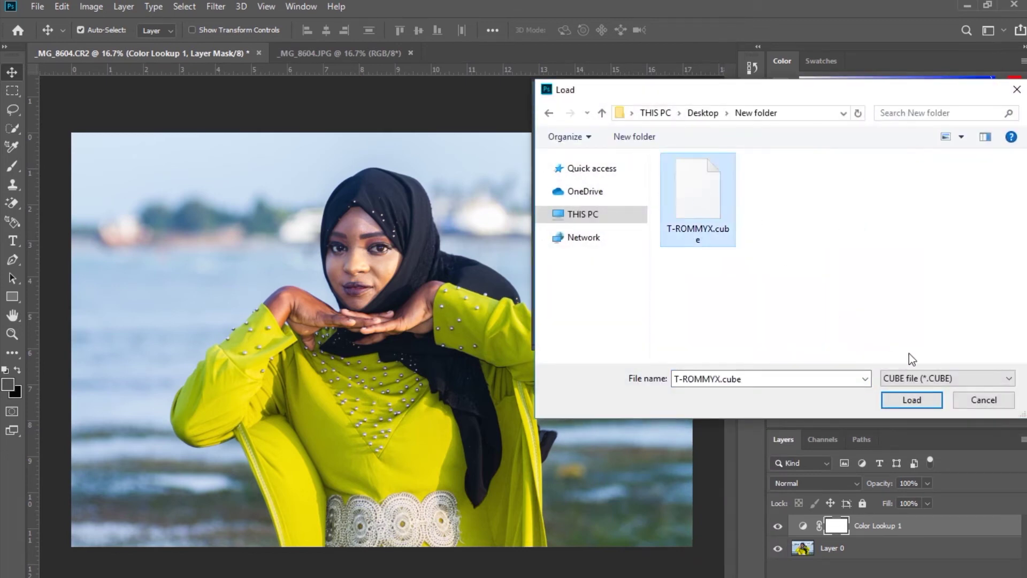
left_click(915, 402)
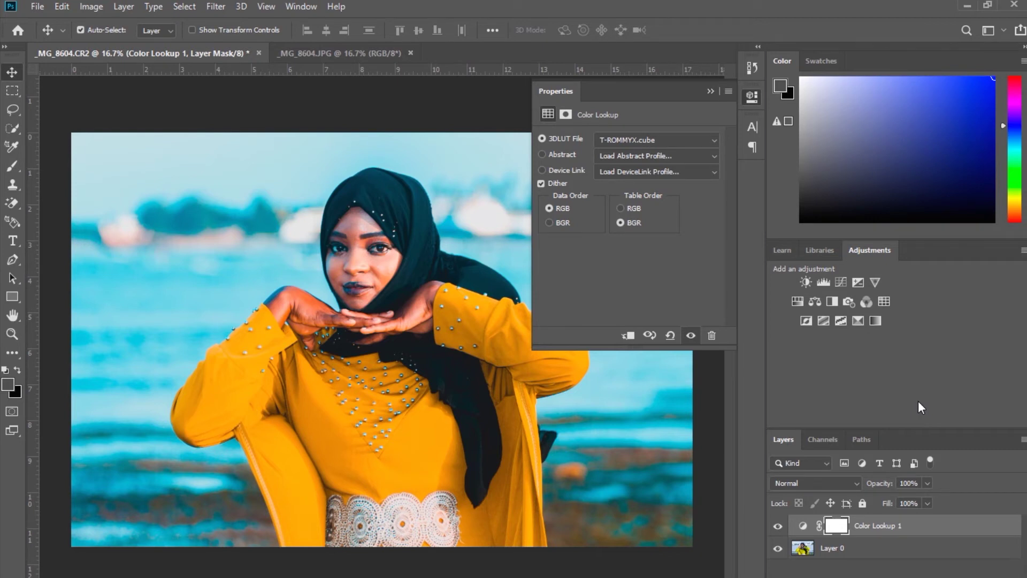
Try the LUT with RGB table order and with BGR data order, restore RGB data and BGR table order, and close the adjustment's settings.
left_click(620, 209)
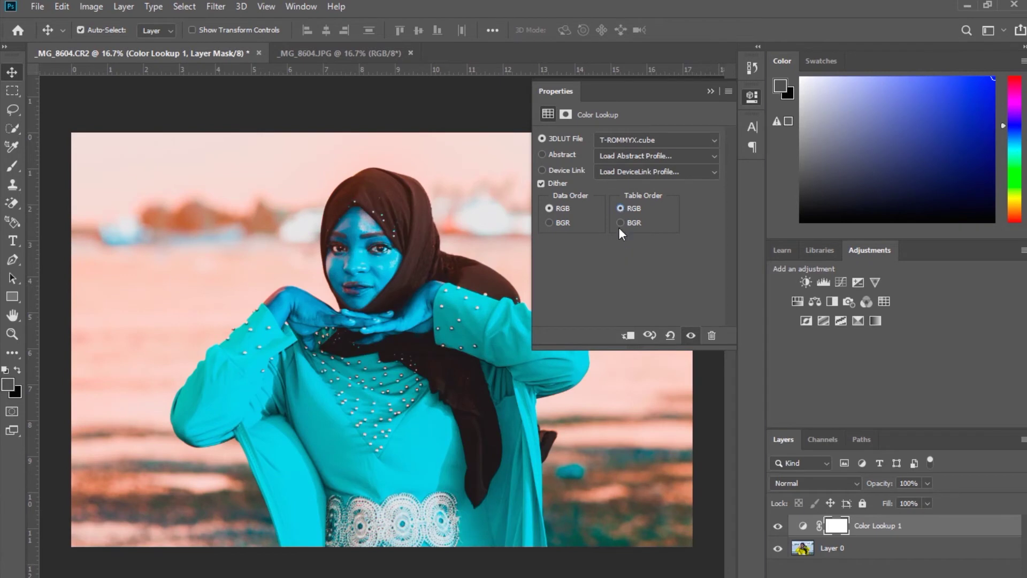
left_click(619, 222)
left_click(549, 223)
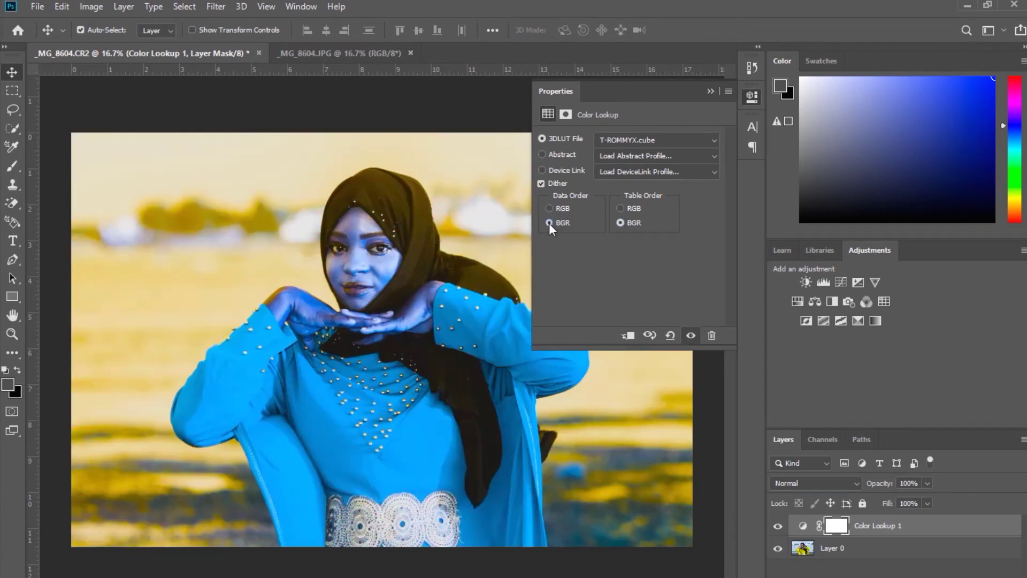
left_click(549, 209)
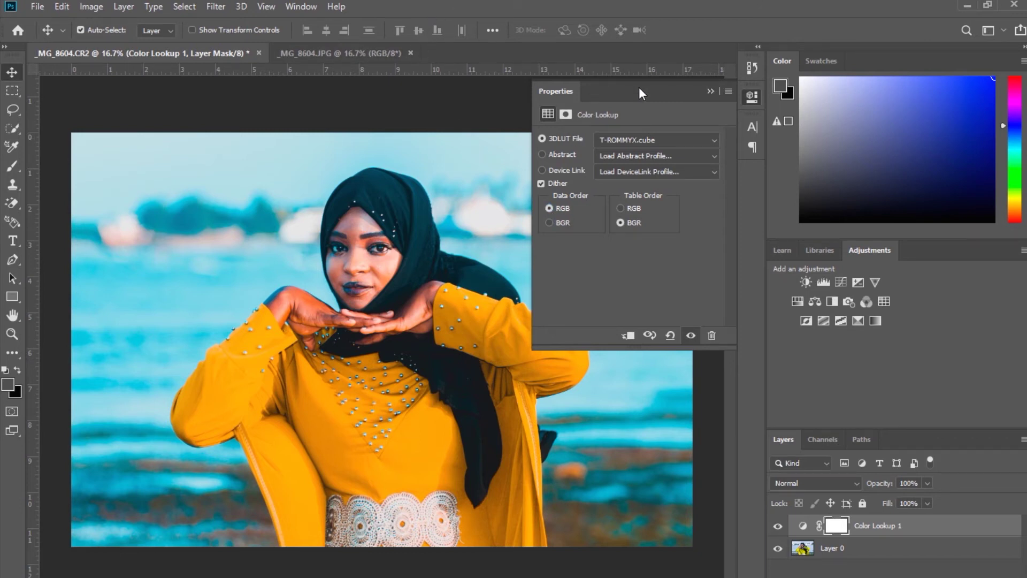
left_click(746, 100)
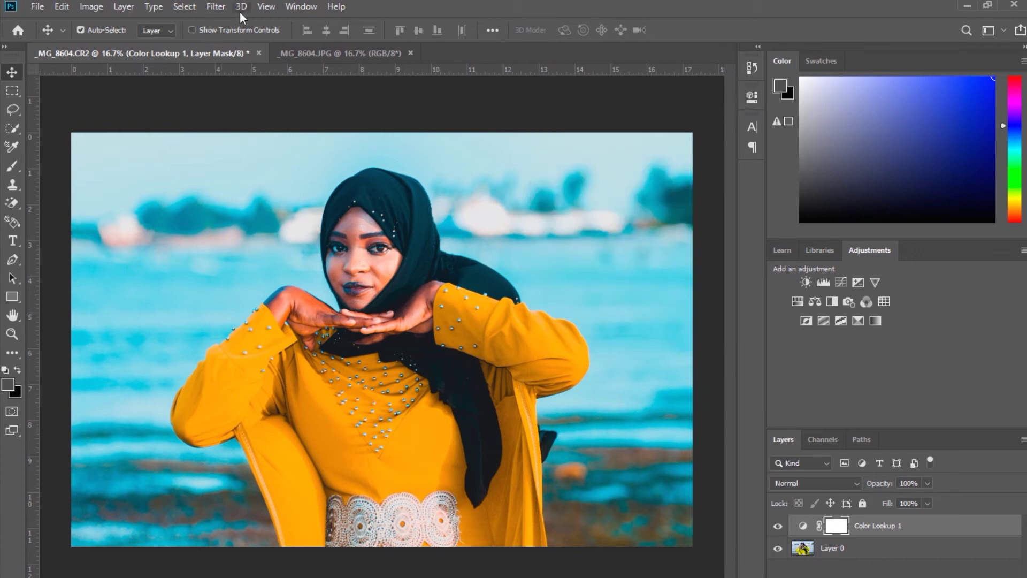
left_click(216, 7)
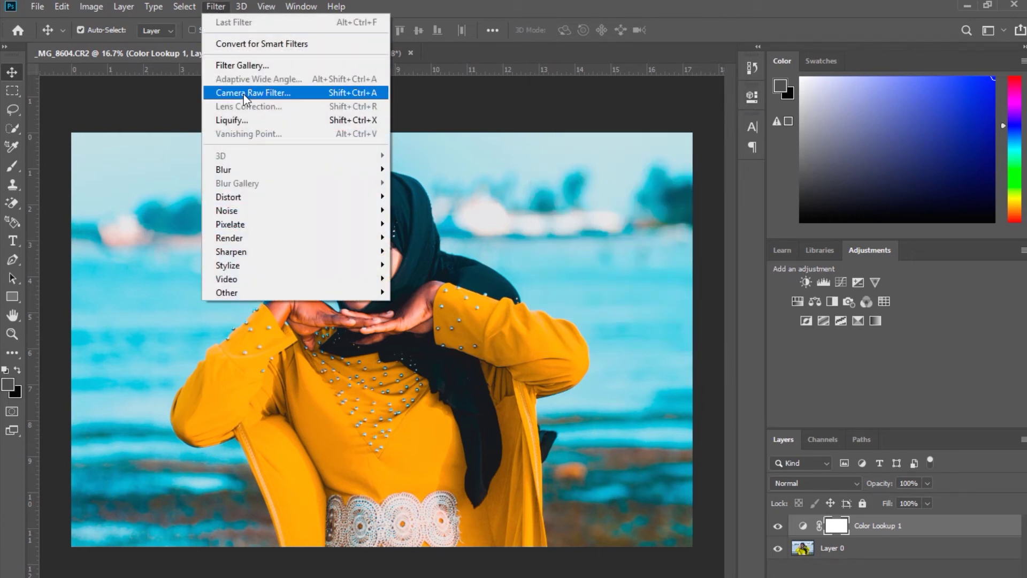
left_click(855, 547)
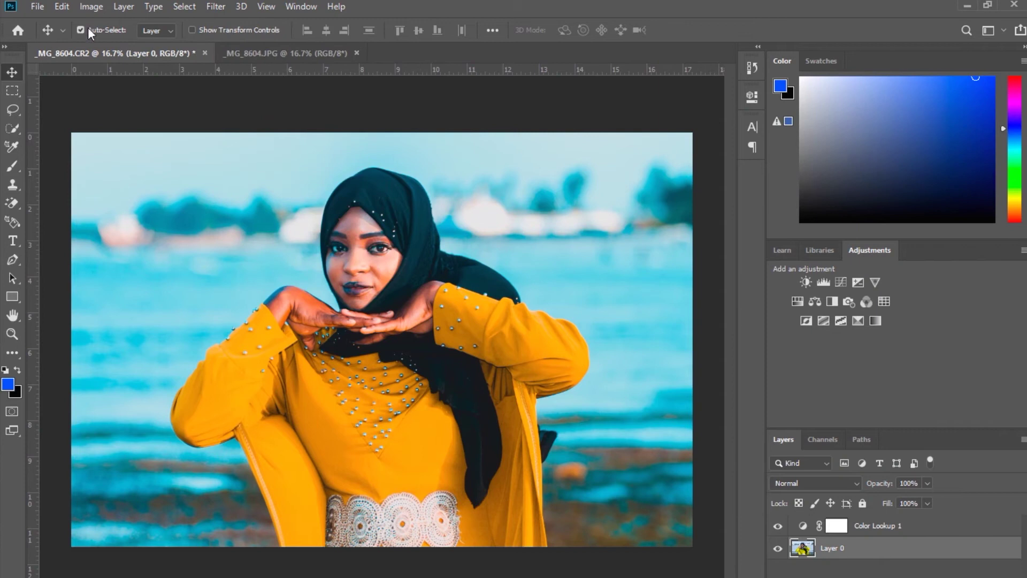
left_click(217, 7)
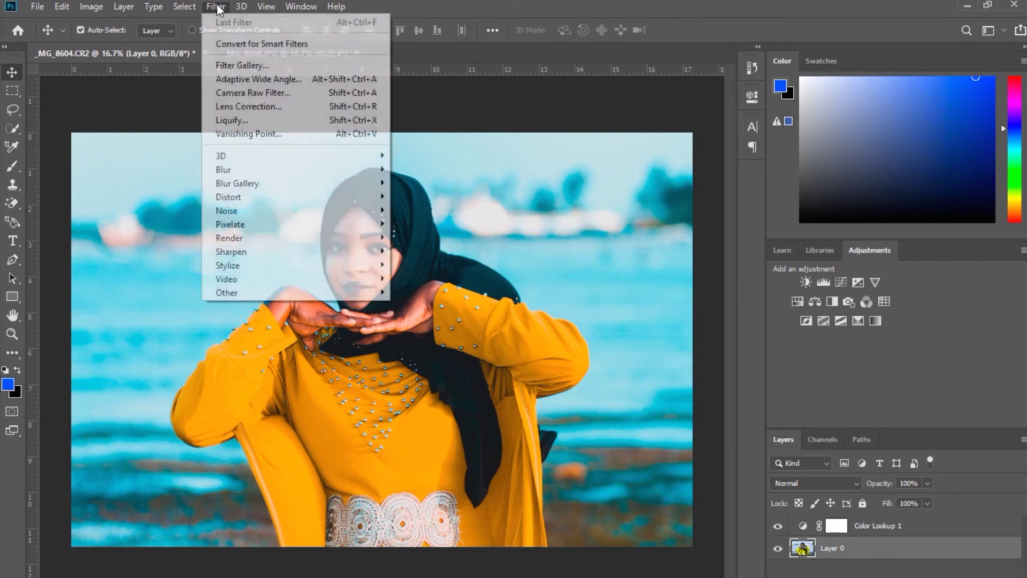
left_click(242, 96)
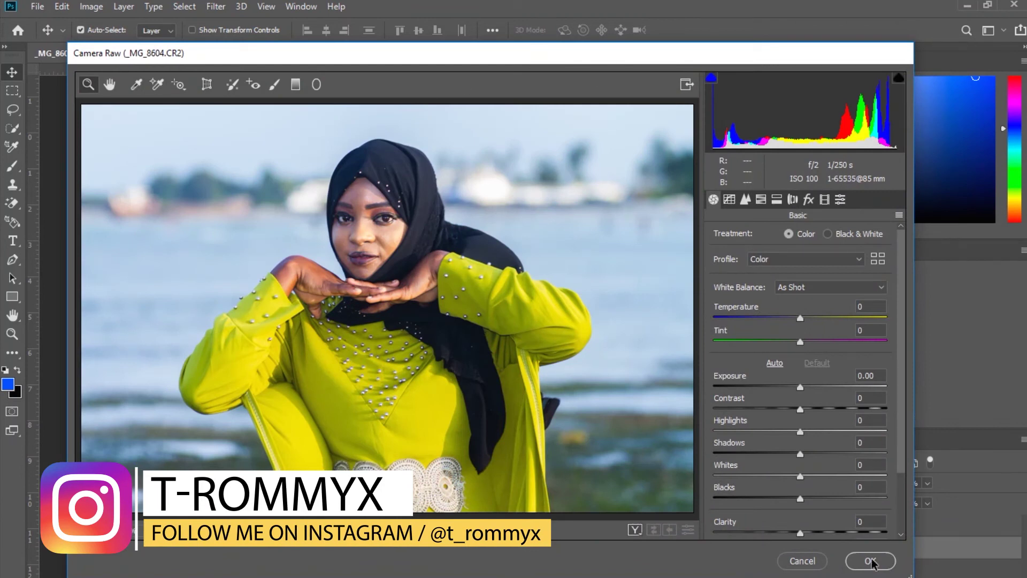
left_click(806, 561)
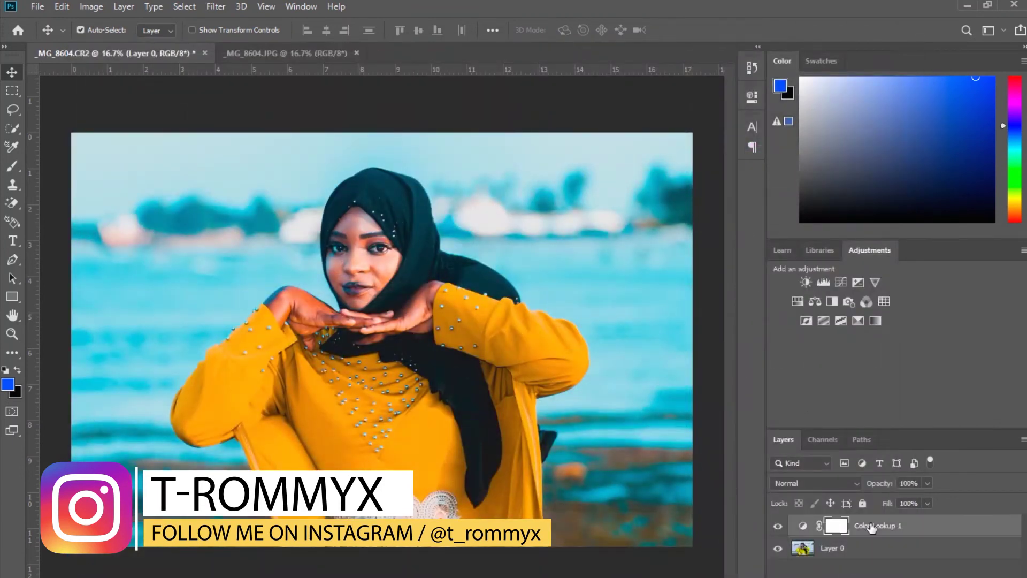
left_click(215, 6)
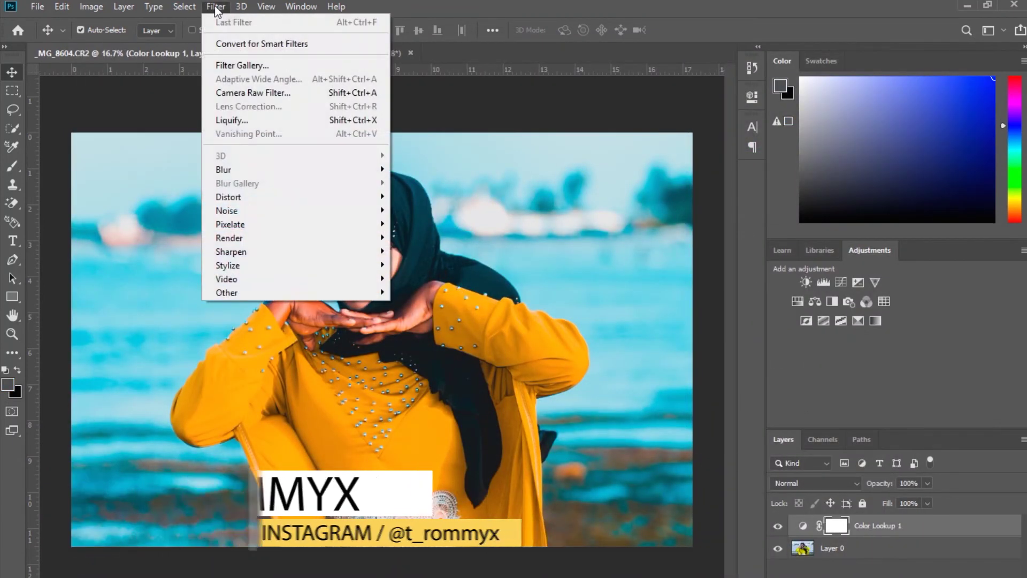
left_click(243, 92)
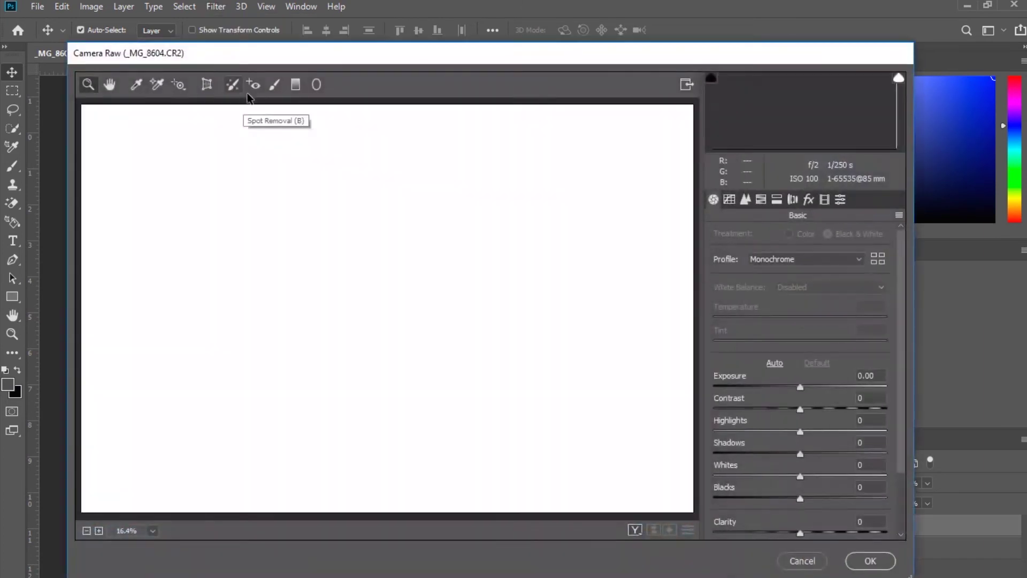
left_click(802, 560)
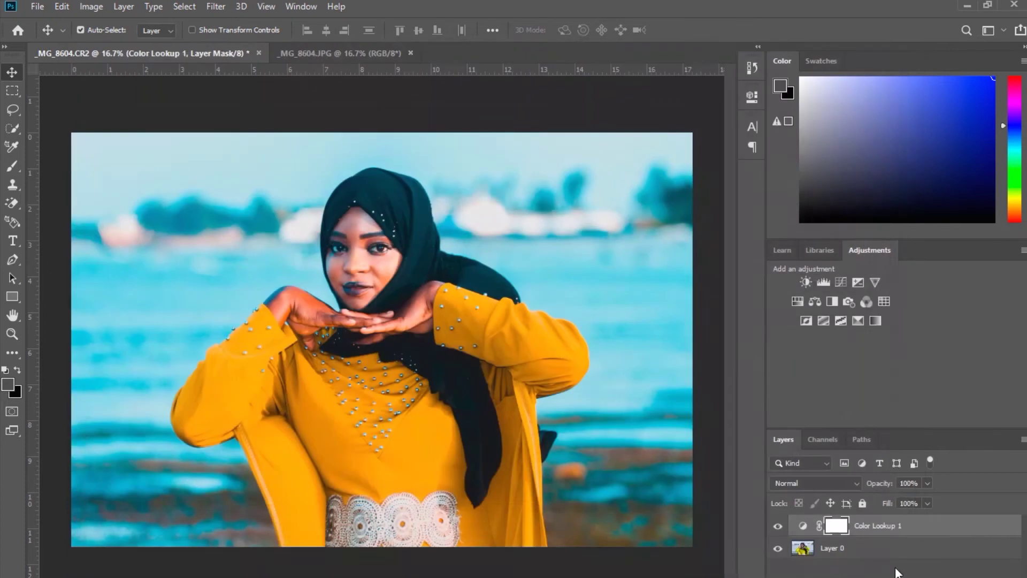
Merge the Color Lookup 1 adjustment layer and Layer 0 into a single layer.
left_click(866, 548, "shift")
right_click(868, 545)
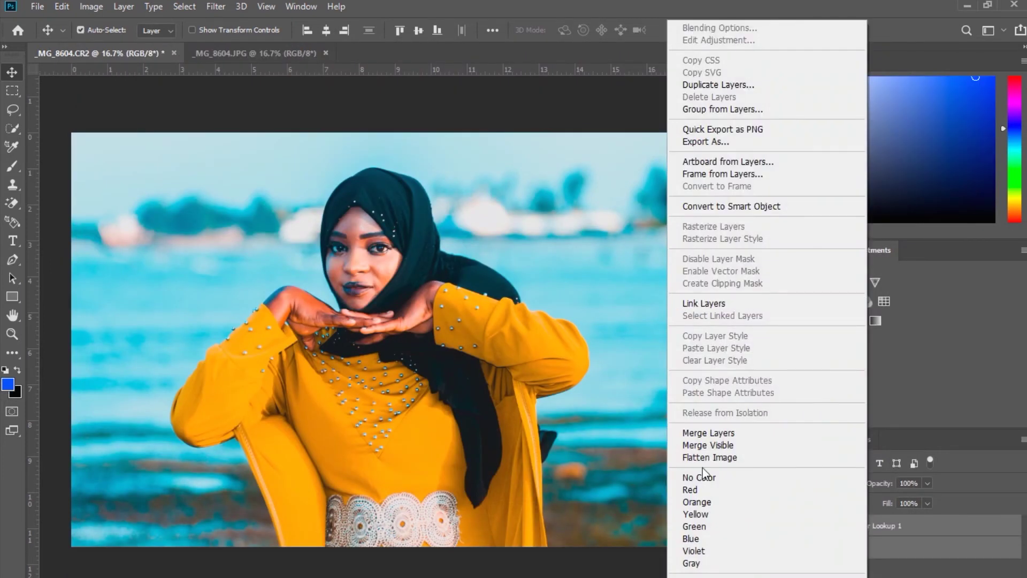
left_click(724, 432)
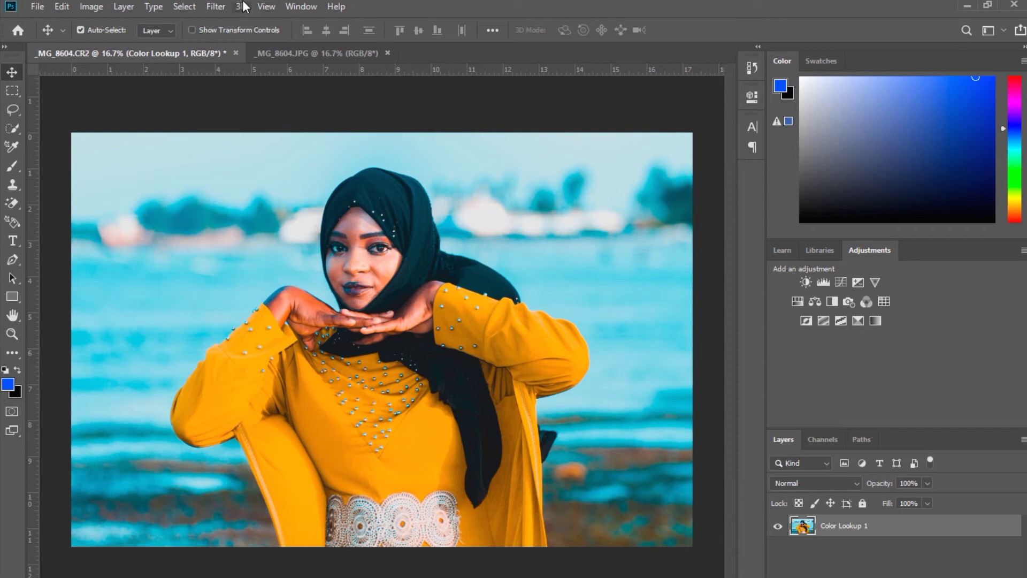
Apply the Camera Raw Filter to the merged layer with Contrast at -22 and Highlights at -33, leaving Temperature at 0.
left_click(282, 6)
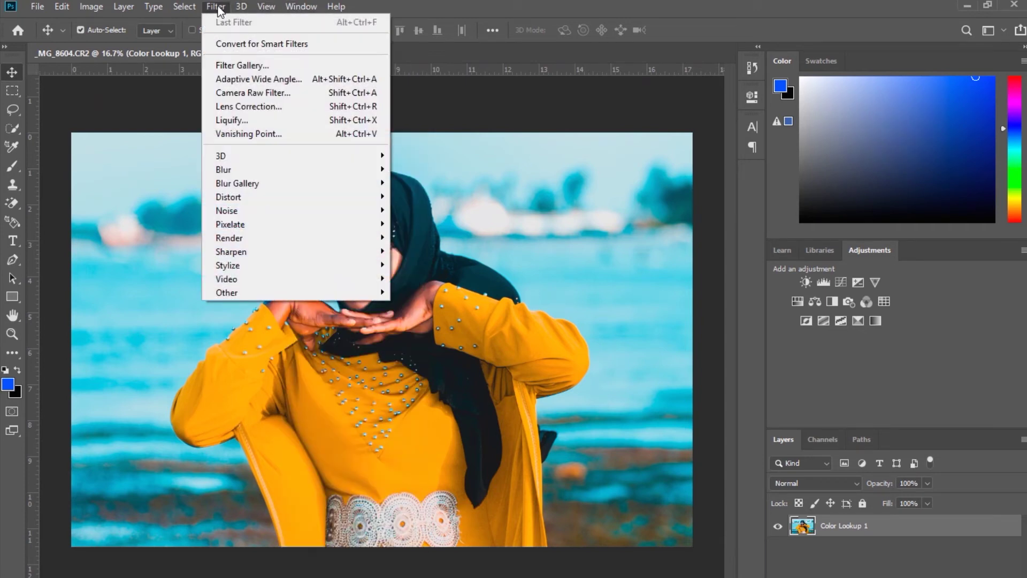
left_click(246, 92)
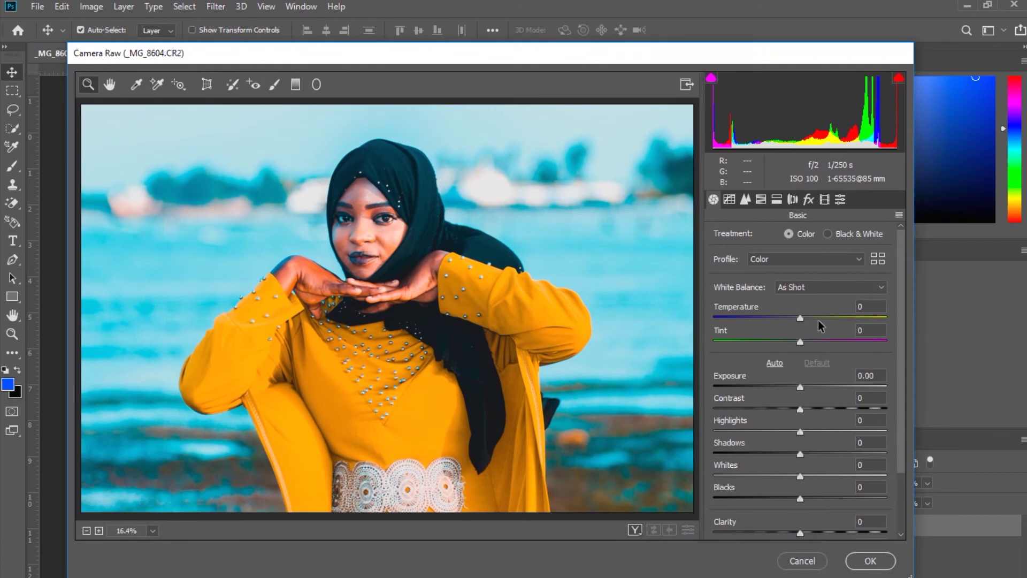
left_click_drag(800, 318, 831, 320)
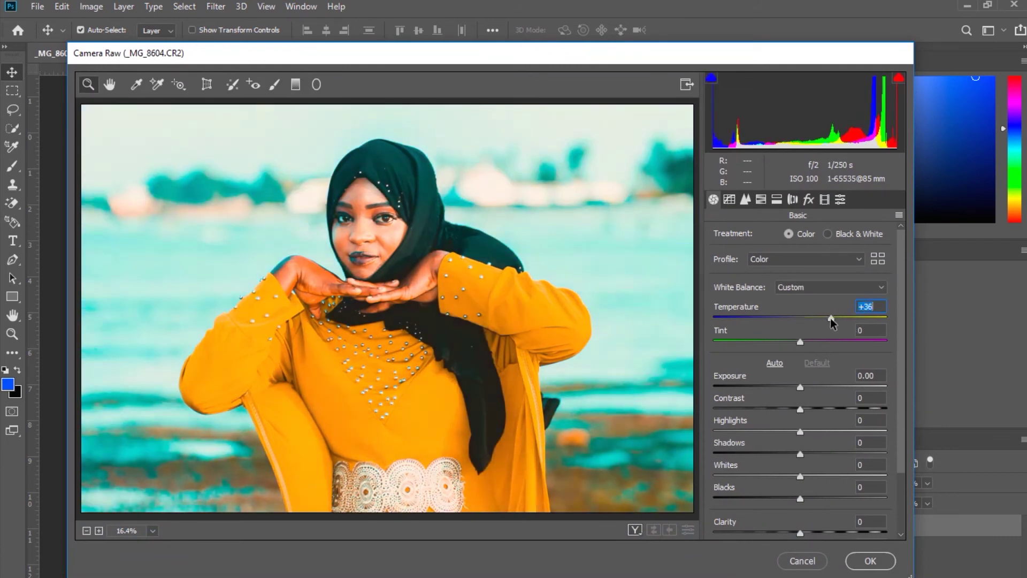
double_click(831, 320)
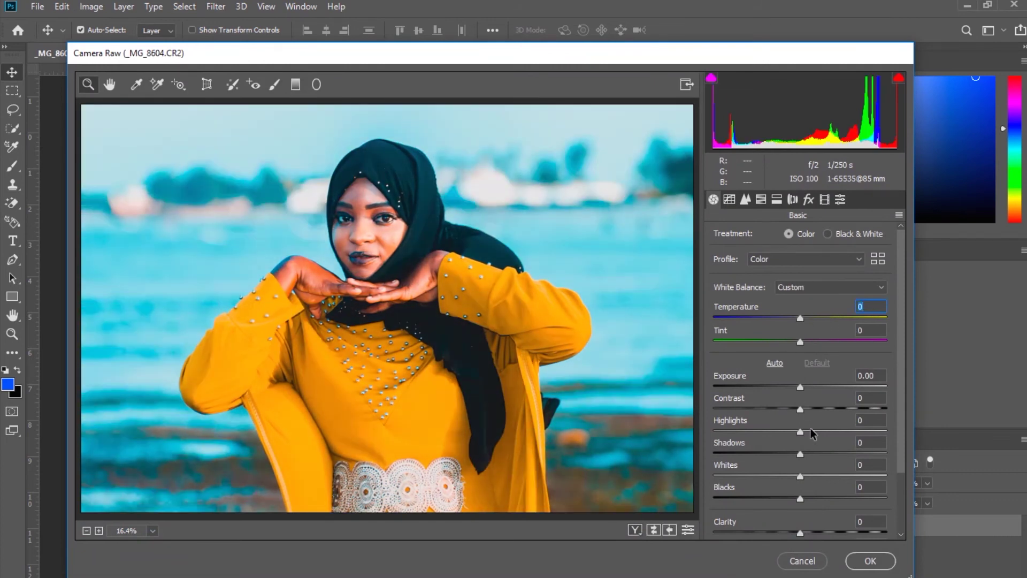
left_click_drag(800, 410, 772, 433)
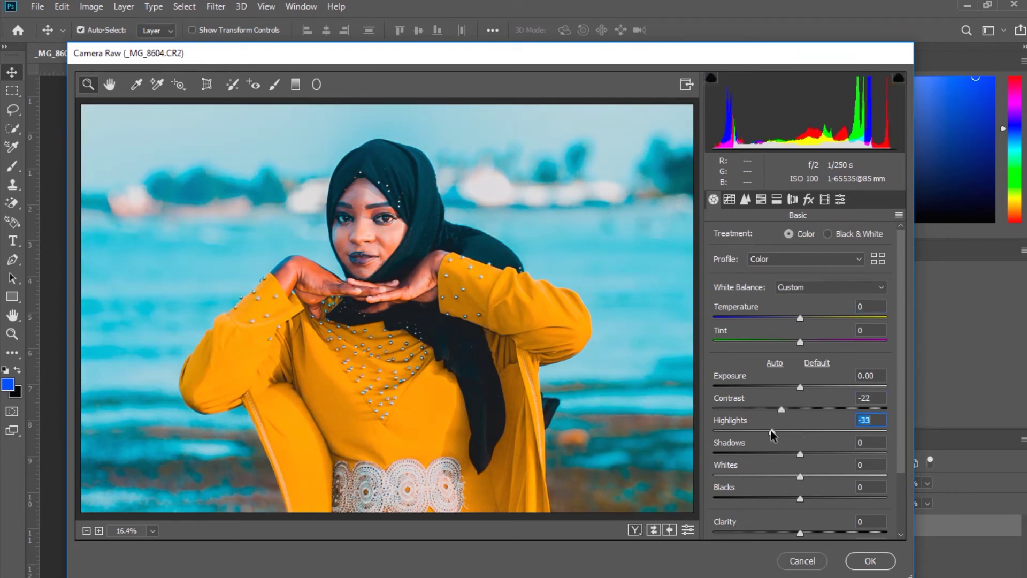
Try shifting the HSL hues to Reds -18, Oranges +5, Blues +41, Purples -68 and Magentas +63.
left_click(745, 199)
left_click(760, 199)
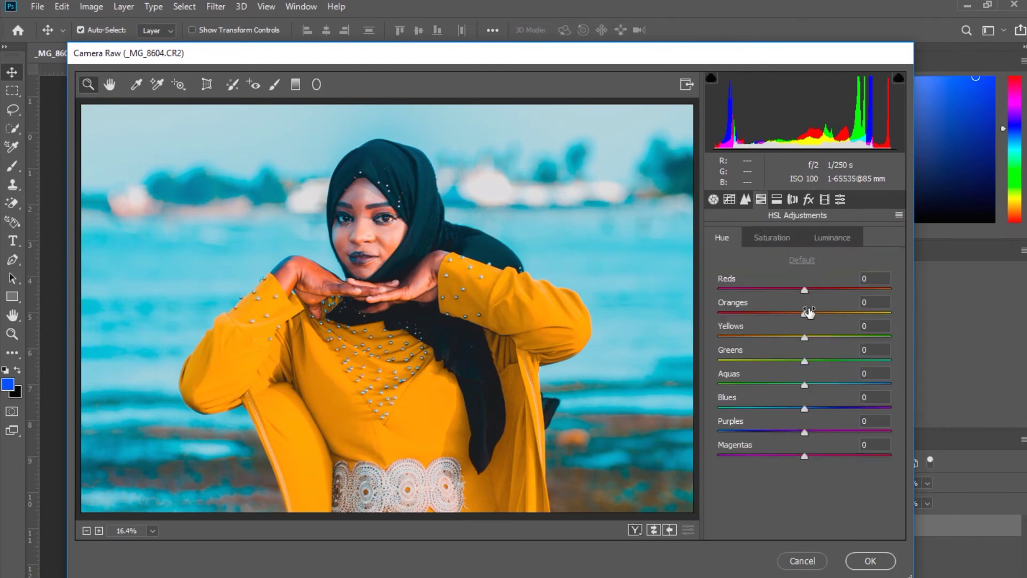
left_click(805, 409)
left_click_drag(804, 409, 745, 430)
left_click_drag(804, 455, 858, 454)
left_click_drag(795, 315, 795, 289)
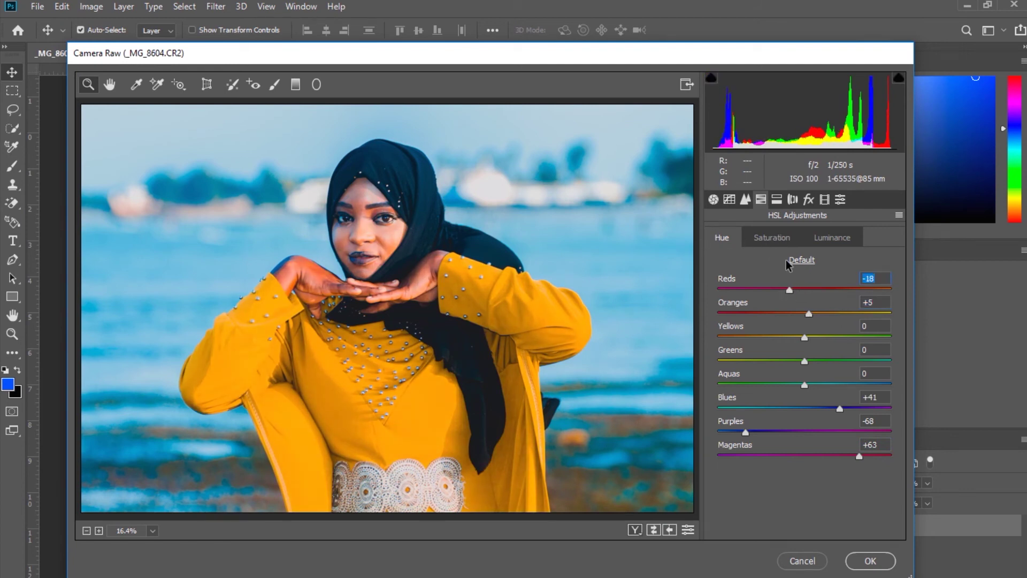
Set the HSL saturation to Oranges -13, Yellows +8, Aquas -23 and Blues -38.
left_click(766, 236)
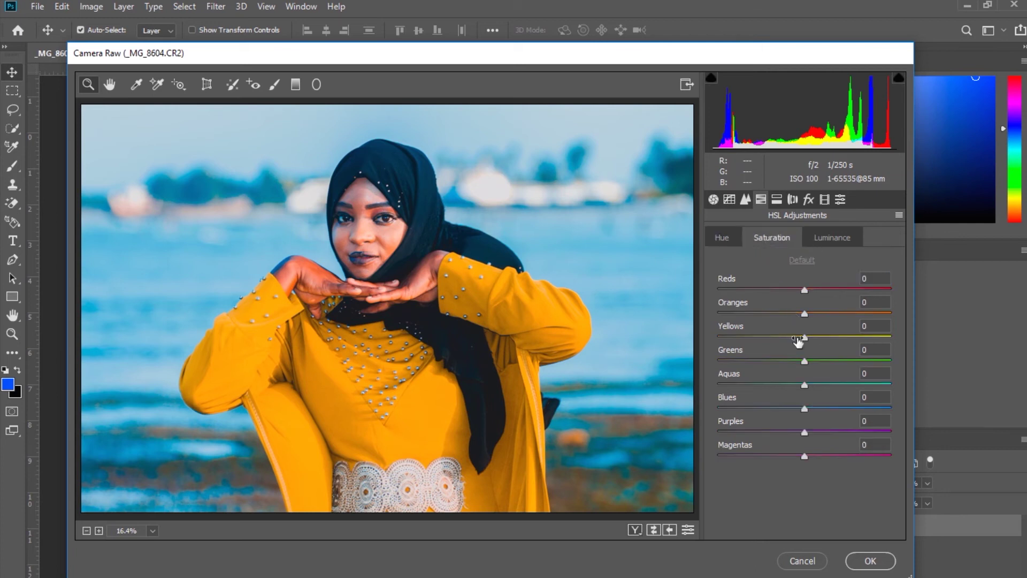
left_click_drag(804, 314, 809, 339)
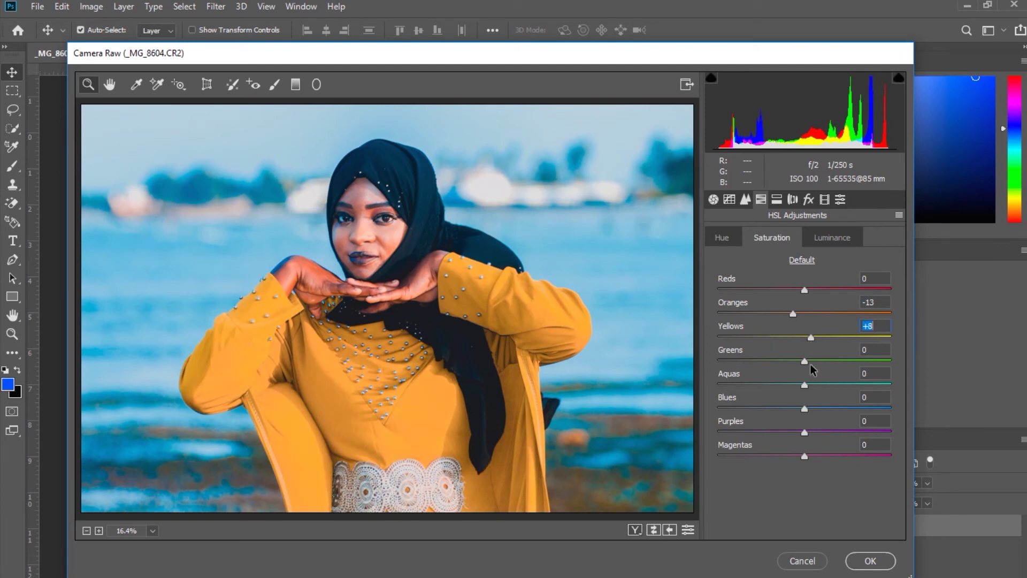
left_click_drag(804, 385, 773, 409)
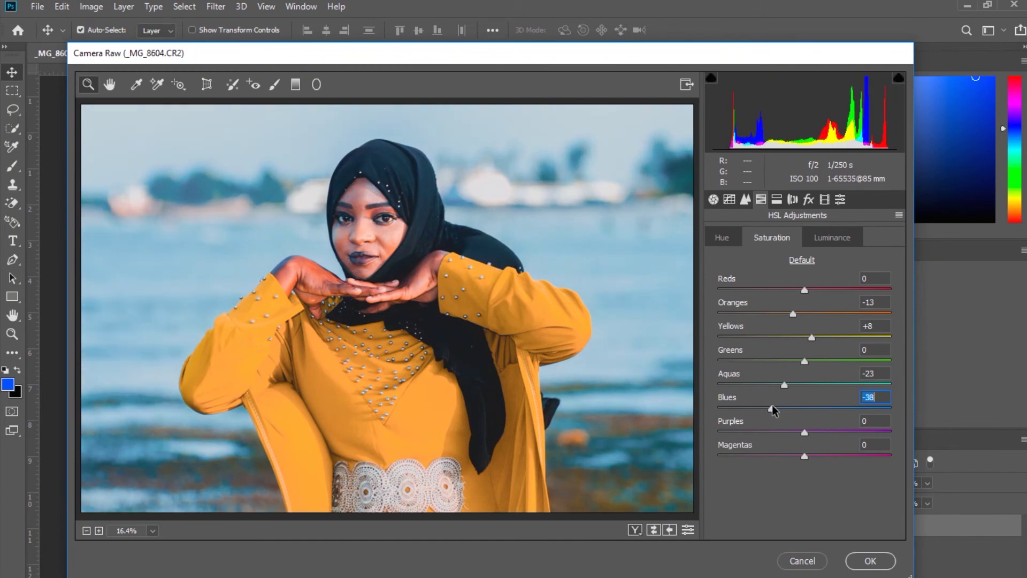
Reset all HSL hue adjustments to their defaults.
left_click(723, 237)
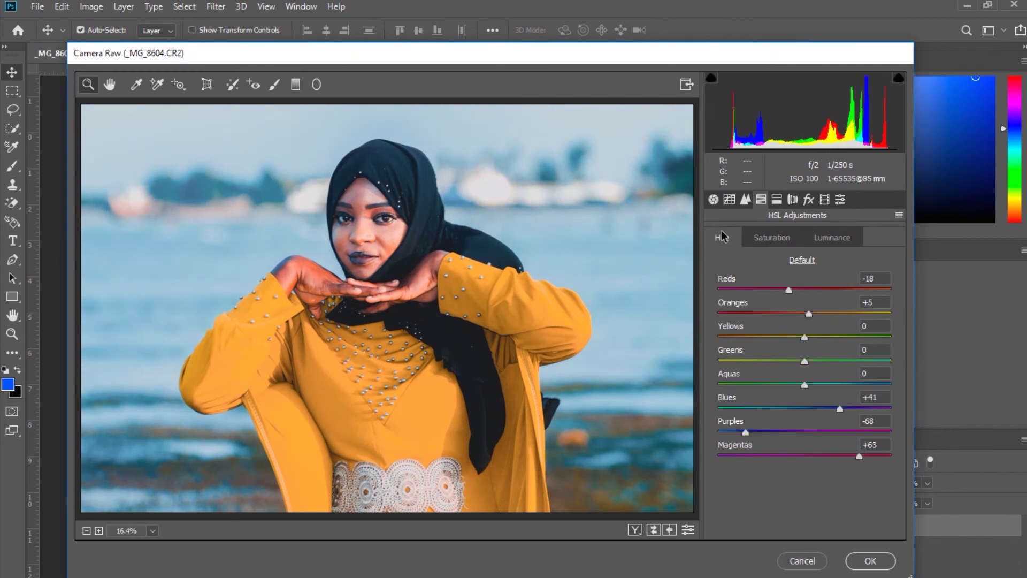
left_click(797, 260)
Refine the HSL saturation to Reds +8, Oranges -12, Greens -1, Aquas -32 and Purples -40, and reduce the Blues desaturation.
left_click(778, 236)
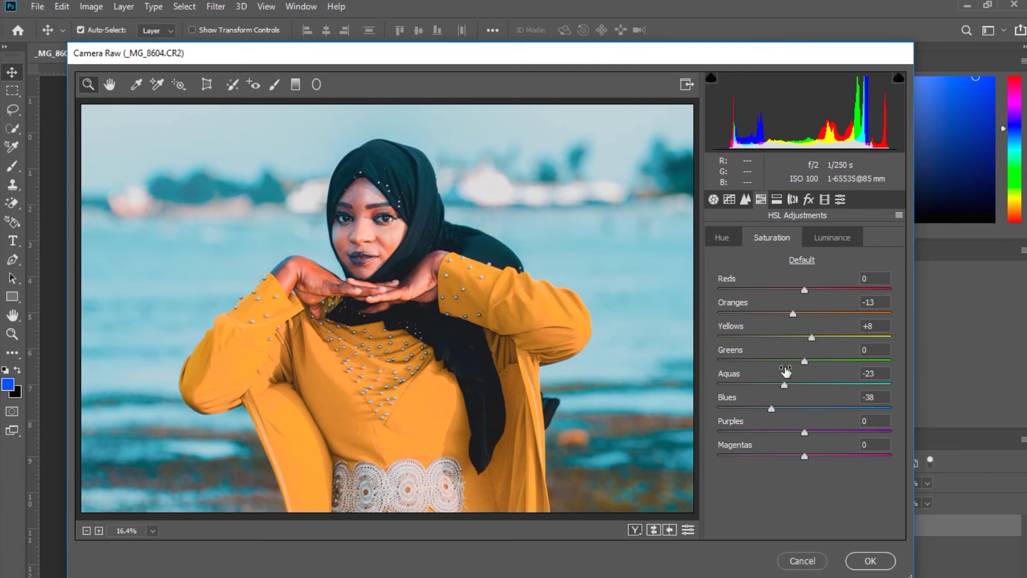
left_click_drag(804, 432, 792, 407)
left_click(791, 408)
left_click_drag(804, 361, 777, 388)
left_click_drag(793, 314, 812, 294)
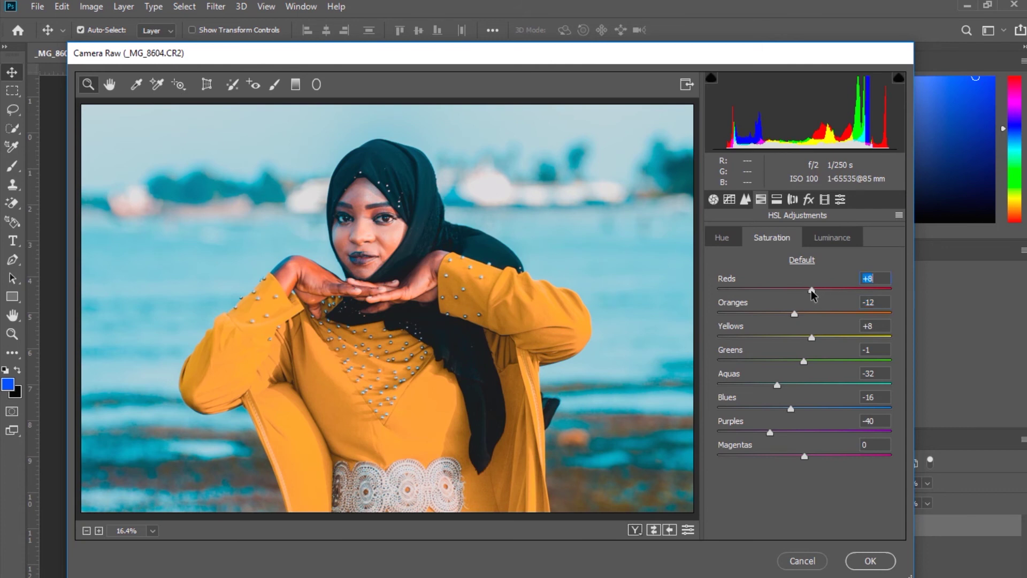
left_click_drag(789, 410, 799, 416)
Raise the HSL luminance of the Greens to about +26.
left_click(832, 238)
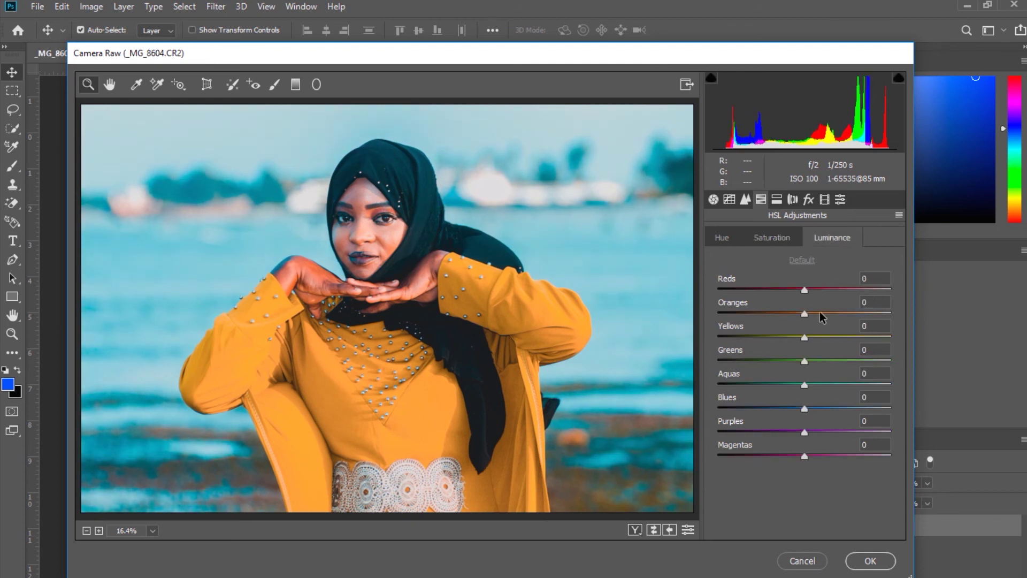
left_click_drag(805, 365, 828, 367)
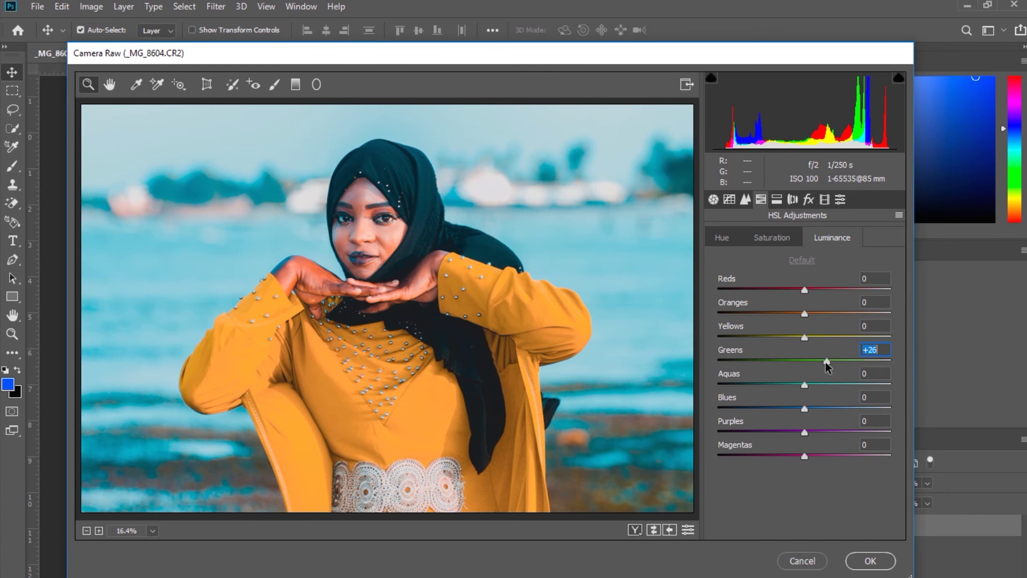
Calibrate the Blue Primary hue to -3 and the Green Primary hue to +8, fine-tune the Green Primary saturation, and apply the filter.
left_click(825, 200)
mouse_move(804, 470)
left_mouse_down()
mouse_move(784, 472)
mouse_move(801, 472)
left_mouse_up()
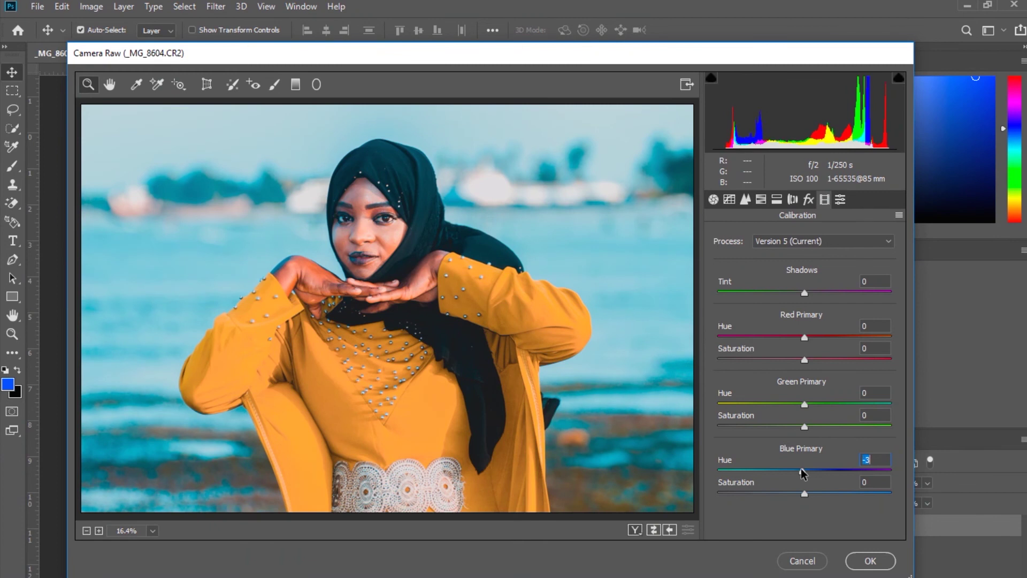
mouse_move(804, 405)
left_mouse_down()
mouse_move(781, 405)
mouse_move(808, 408)
left_mouse_up()
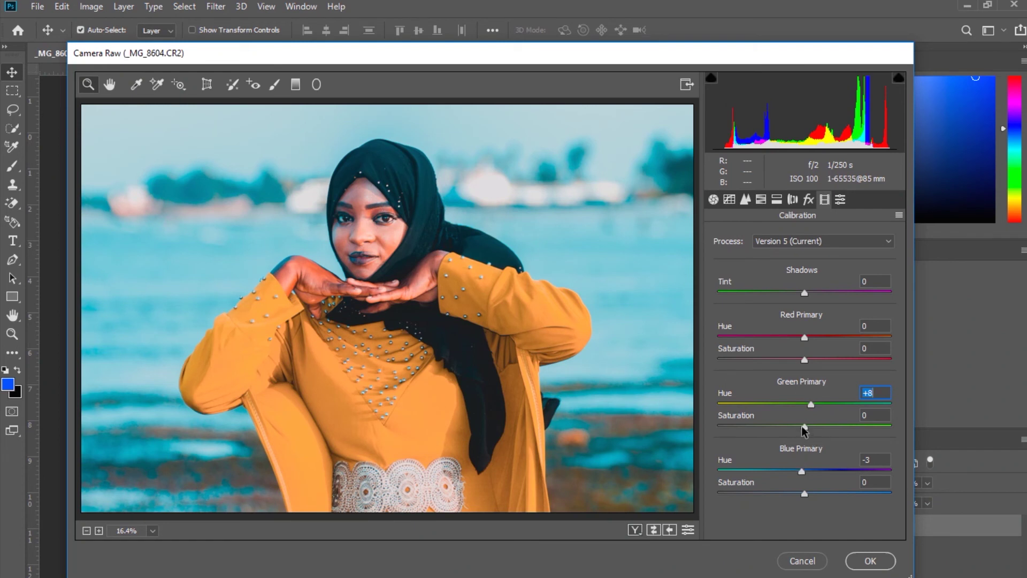
mouse_move(804, 428)
left_mouse_down()
mouse_move(793, 426)
mouse_move(819, 429)
mouse_move(798, 412)
left_mouse_up()
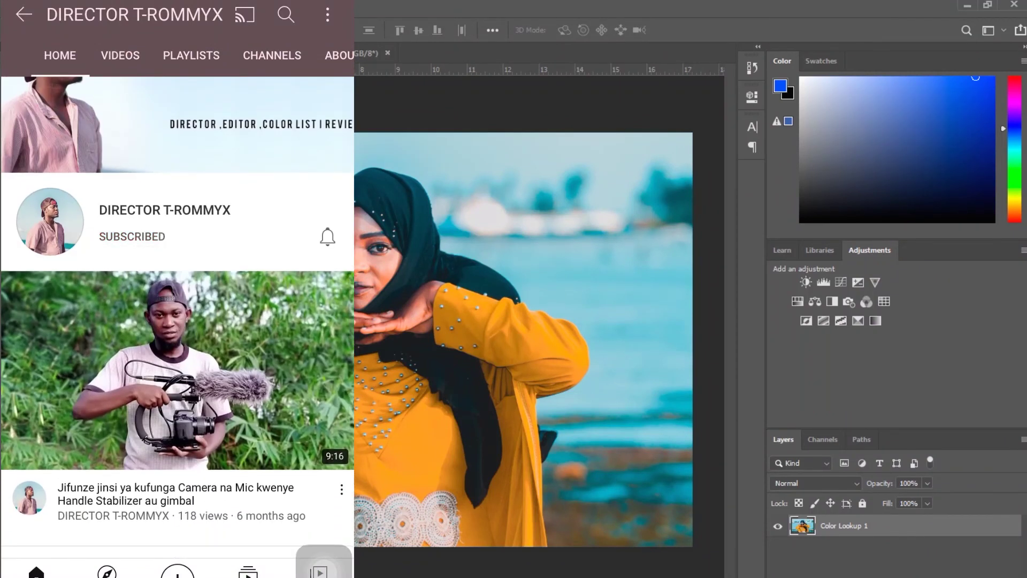
left_click(262, 196)
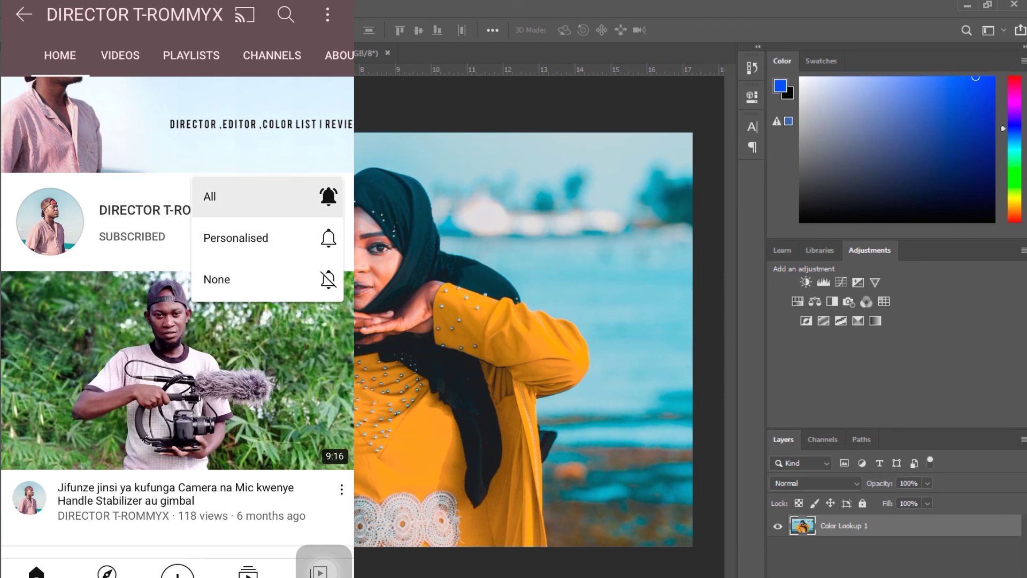